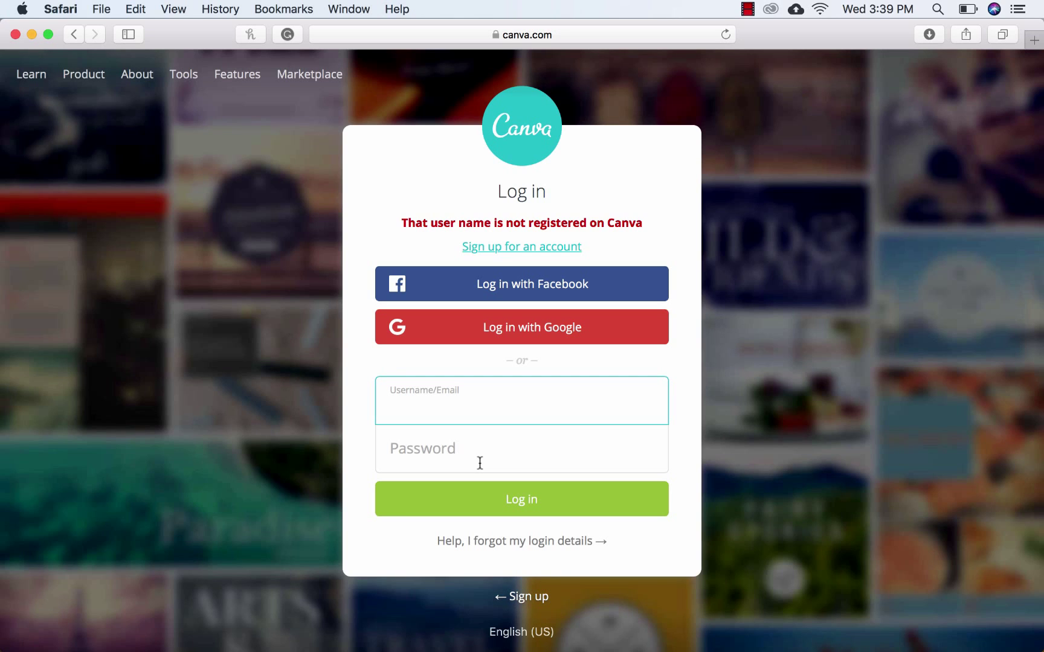
Log in with Facebook, continuing with the previously used account, and look over the existing designs
click(481, 285)
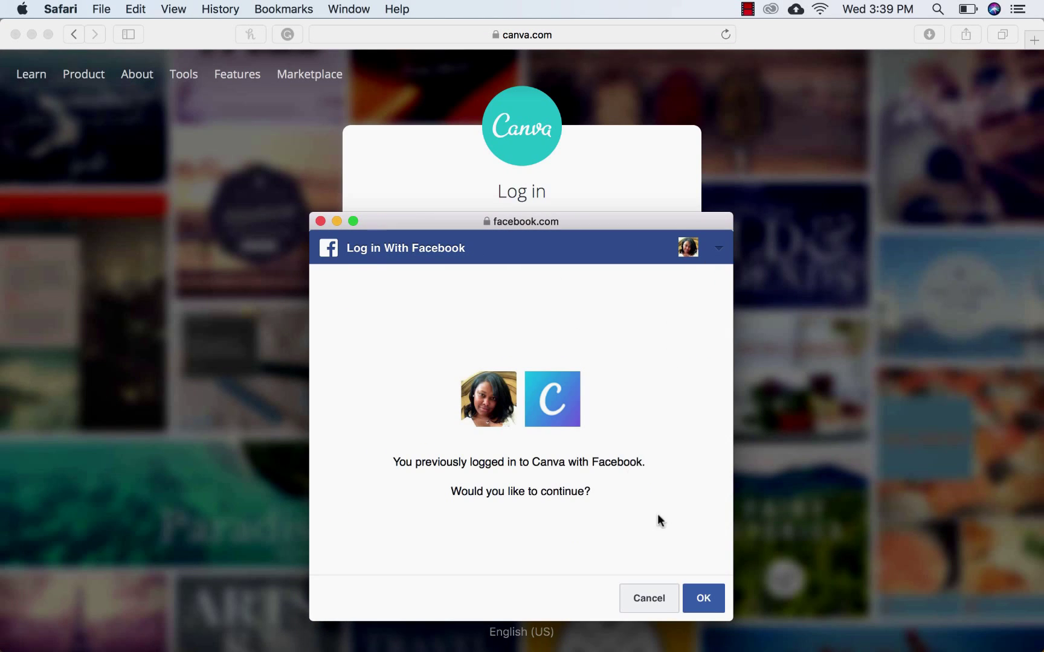
click(704, 597)
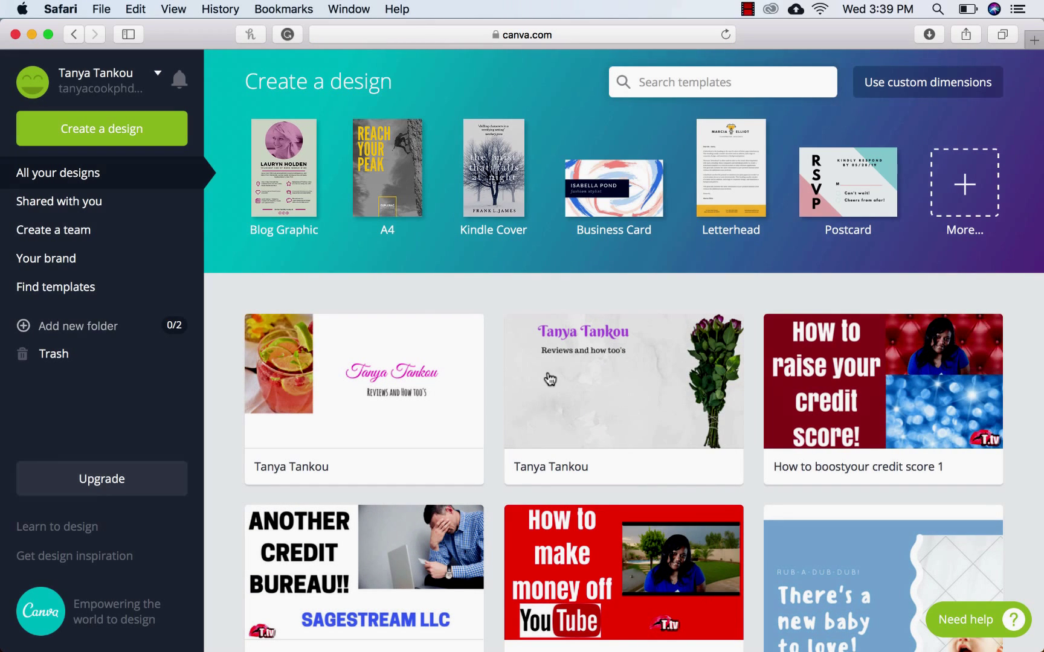
mouse_move(550, 378)
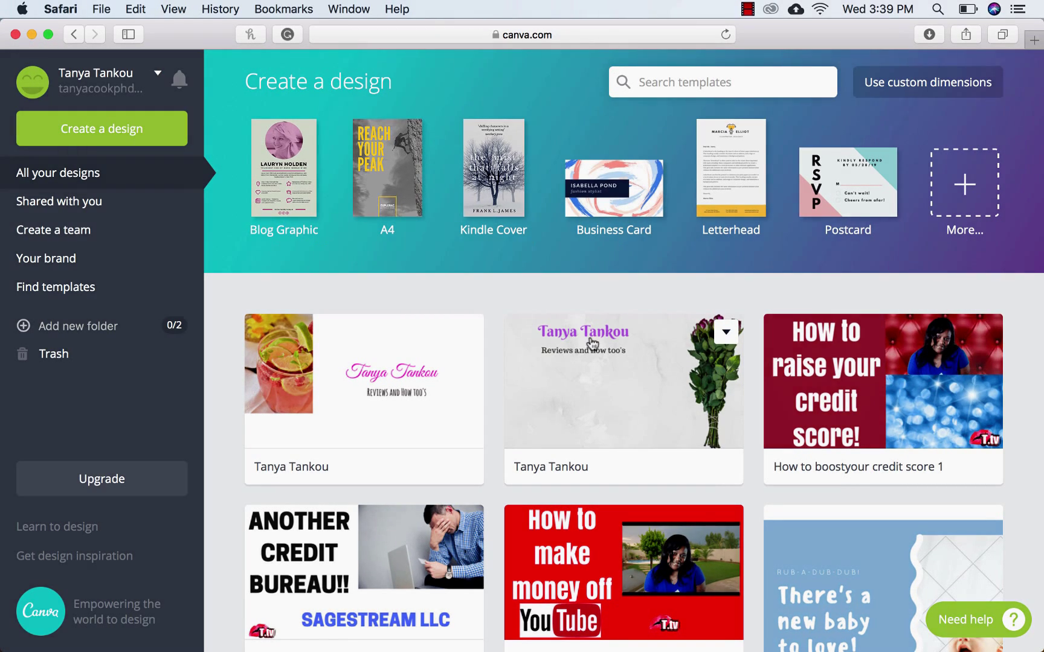
scroll(578, 454, down, 10)
scroll(578, 453, up, 15)
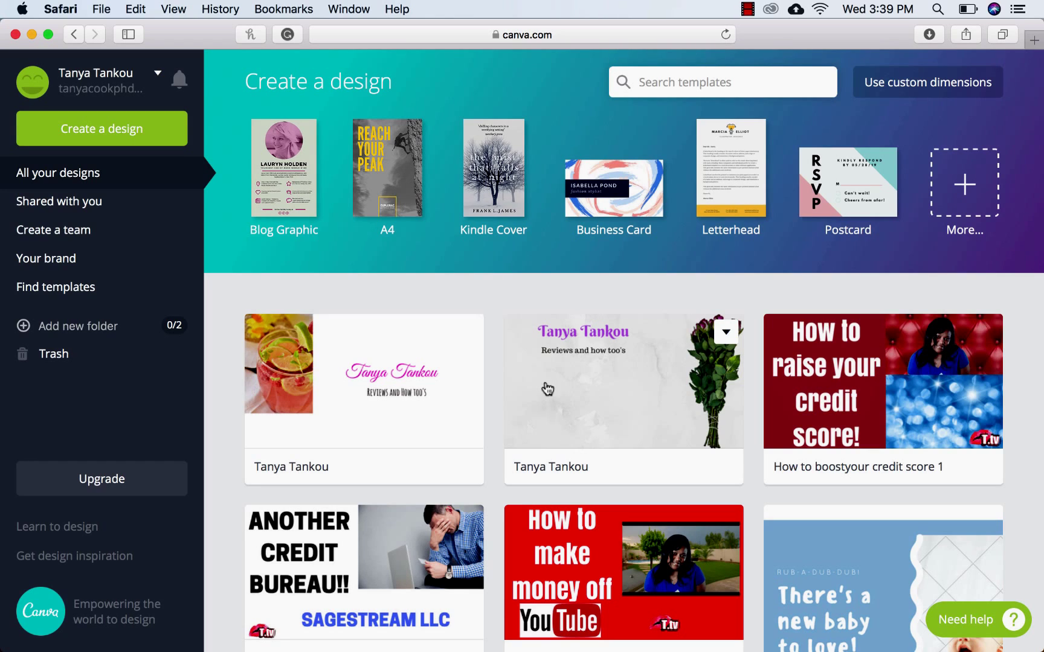
Create a new design of the YouTube Thumbnail type from the Social Media & Email Headers category
click(111, 136)
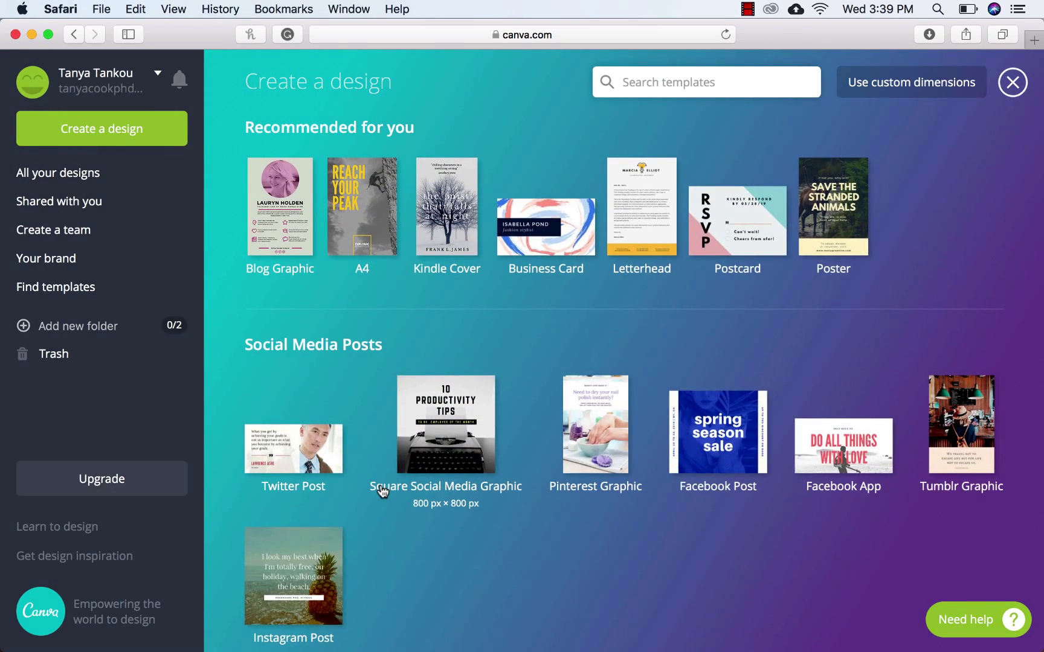
scroll(383, 491, down, 10)
scroll(383, 491, down, 10)
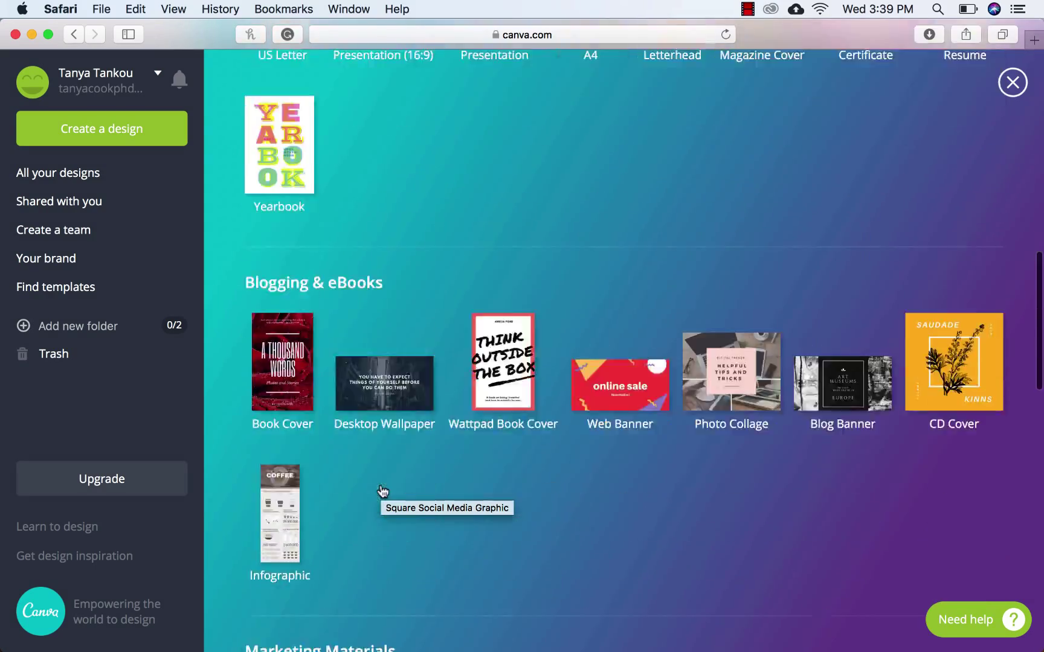
scroll(378, 484, down, 5)
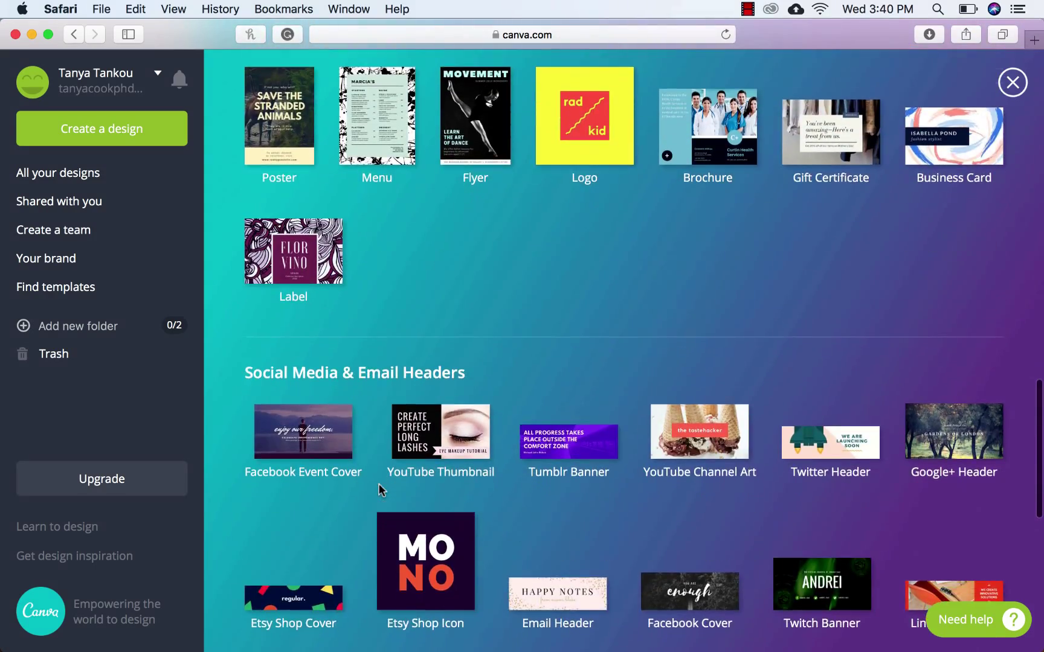
scroll(379, 489, down, 2)
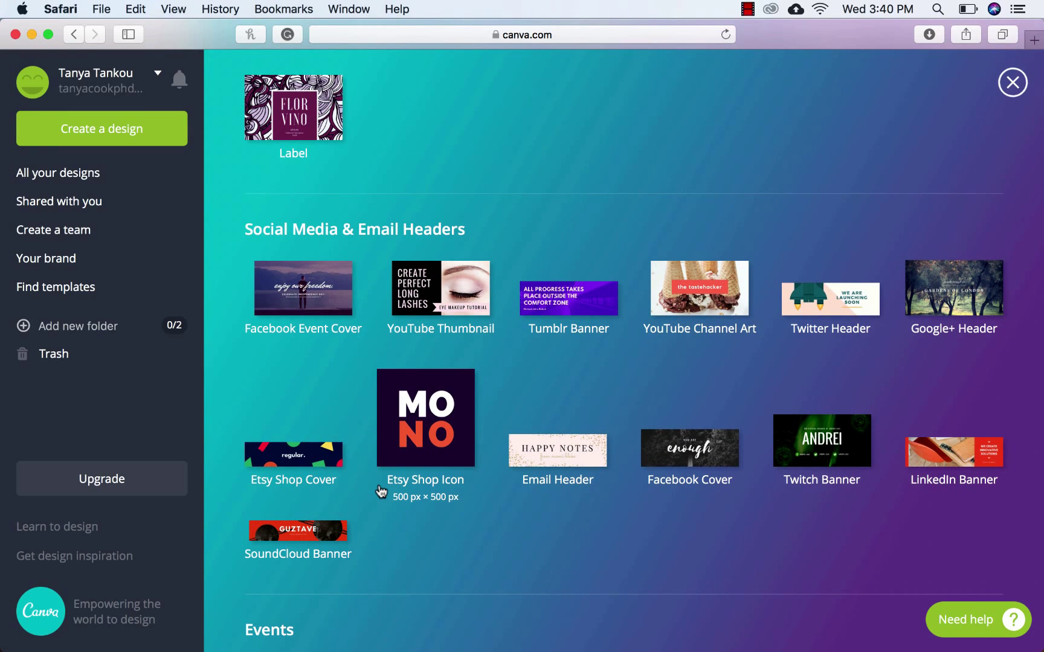
click(422, 291)
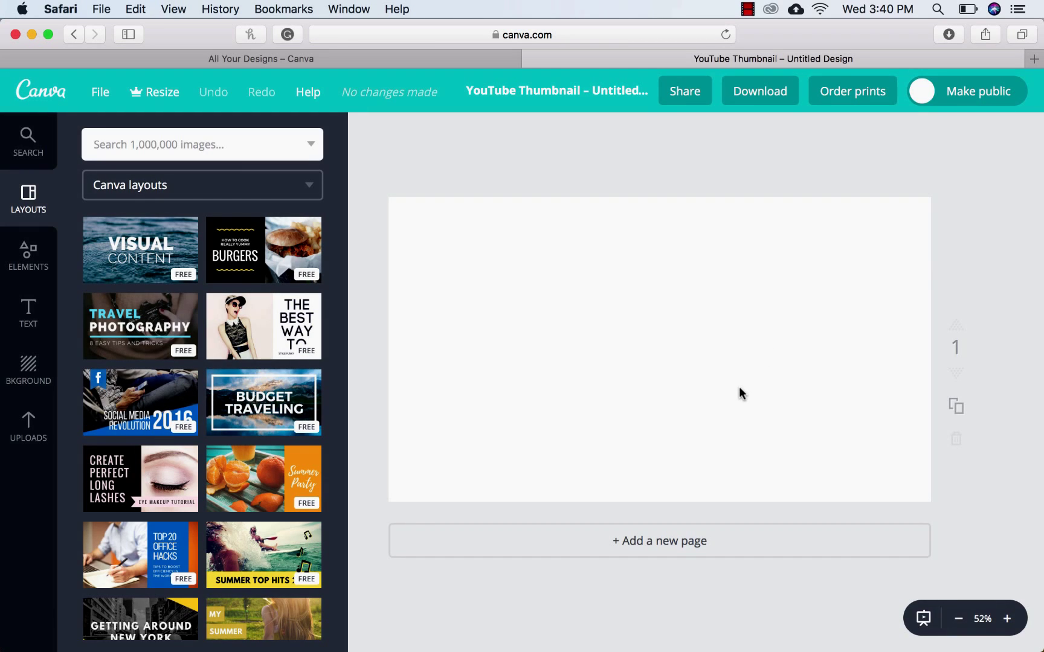
Add a heading to the blank thumbnail reading "How to make Channel Art!"
click(29, 311)
click(213, 242)
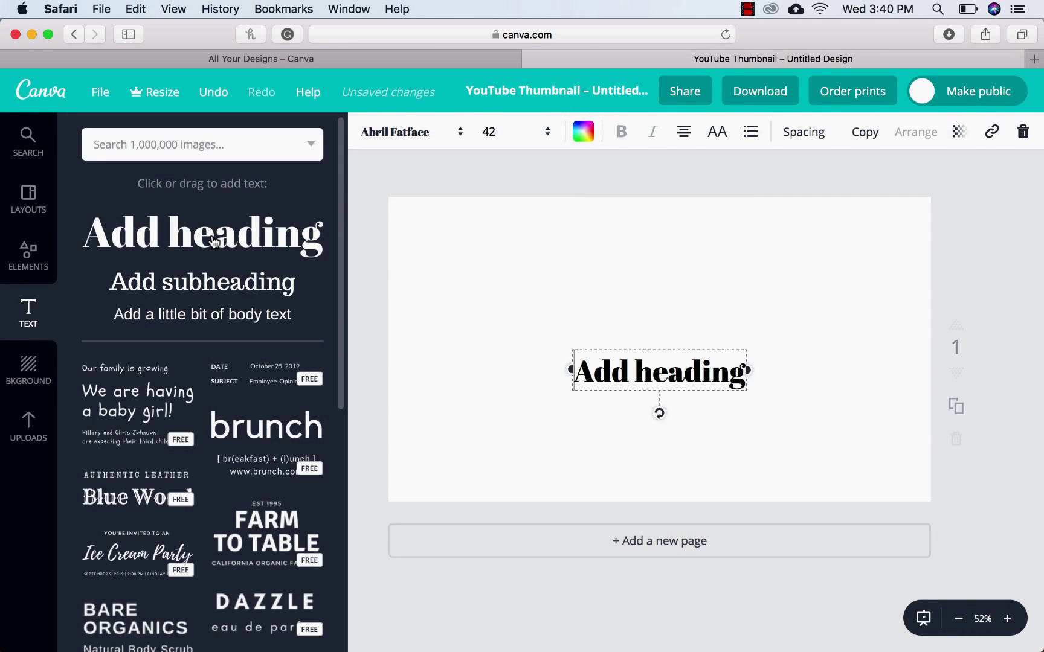
key(super+a)
text(How o)
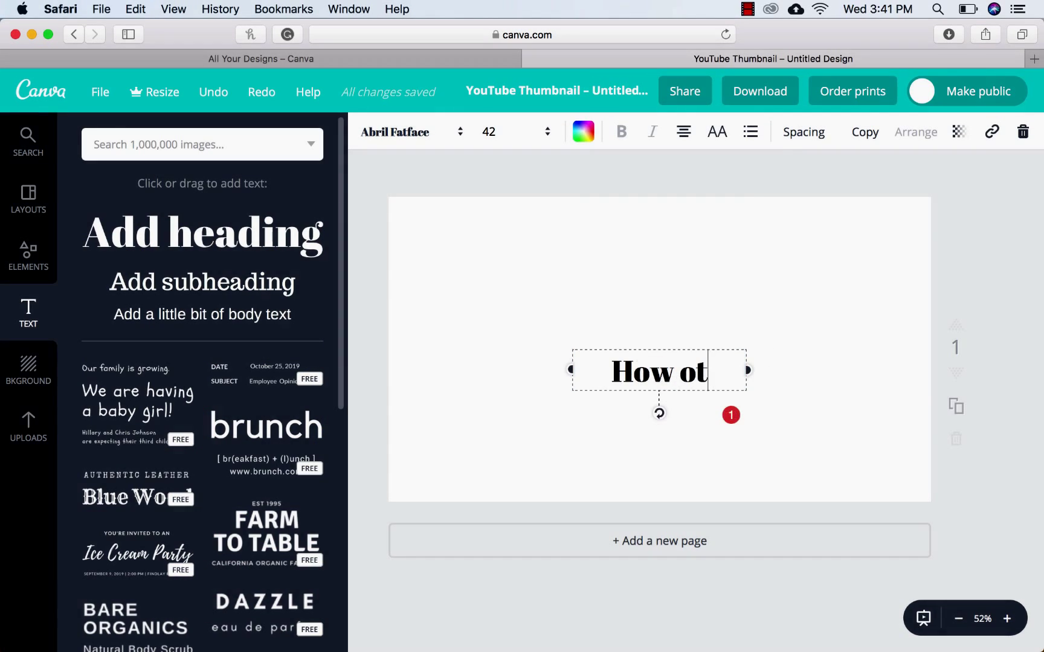
key(BackSpace)
key(BackSpace)
key(BackSpace)
key(BackSpace)
key(BackSpace)
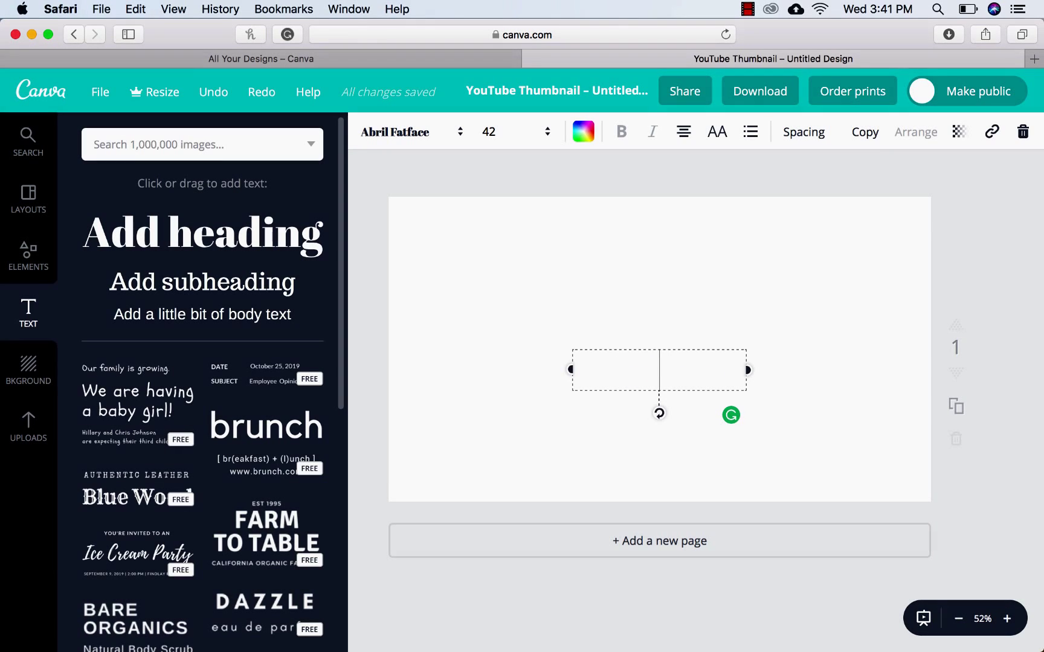
text(How to make)
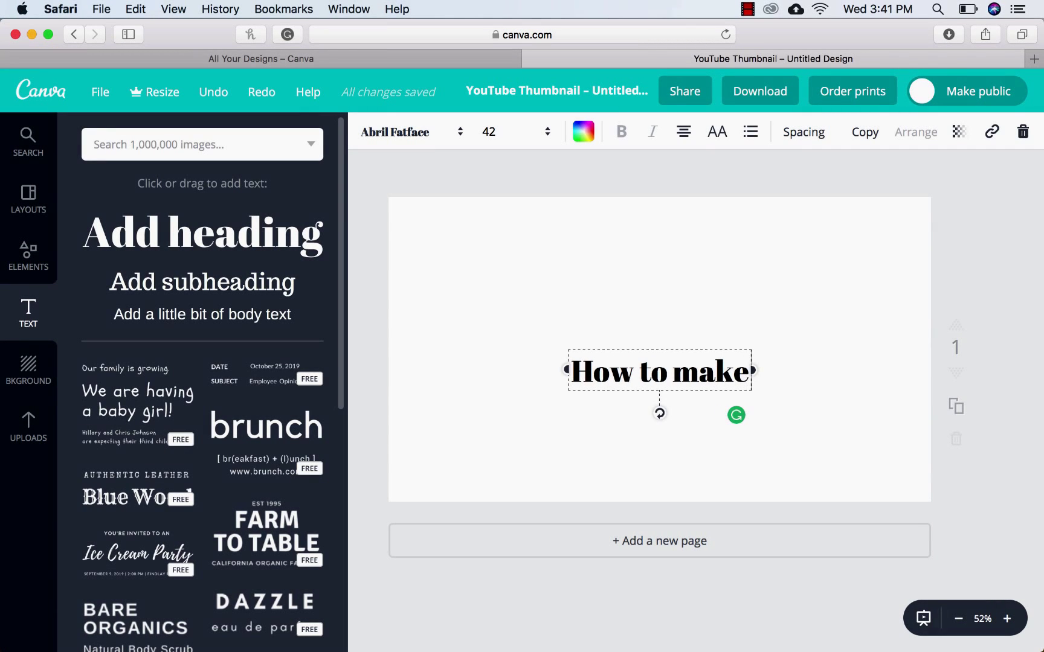
text( Cha)
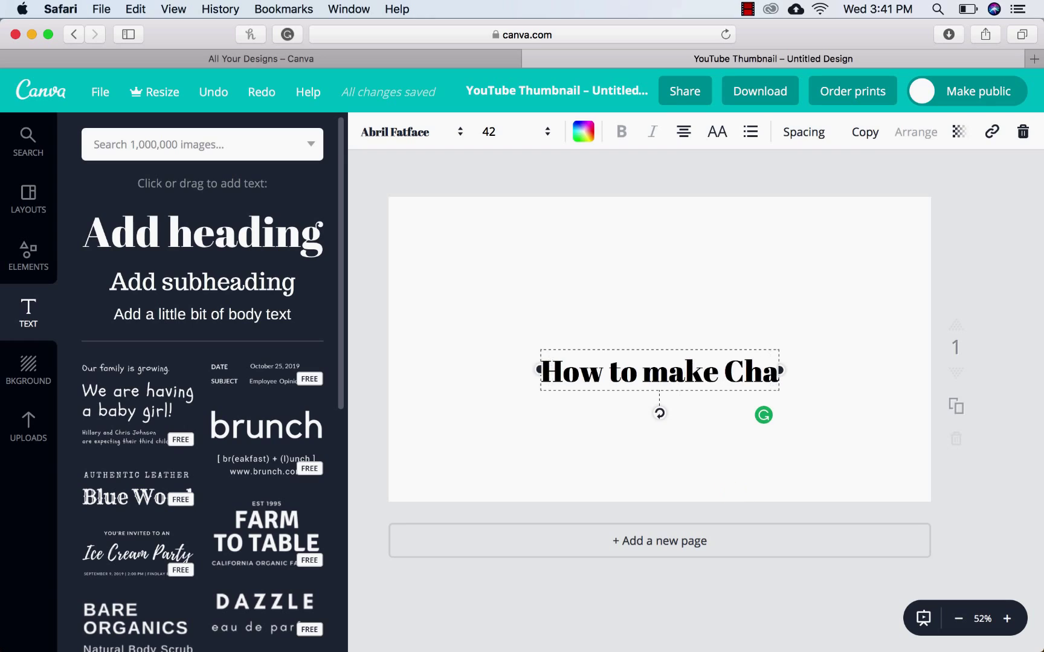
text(nnel)
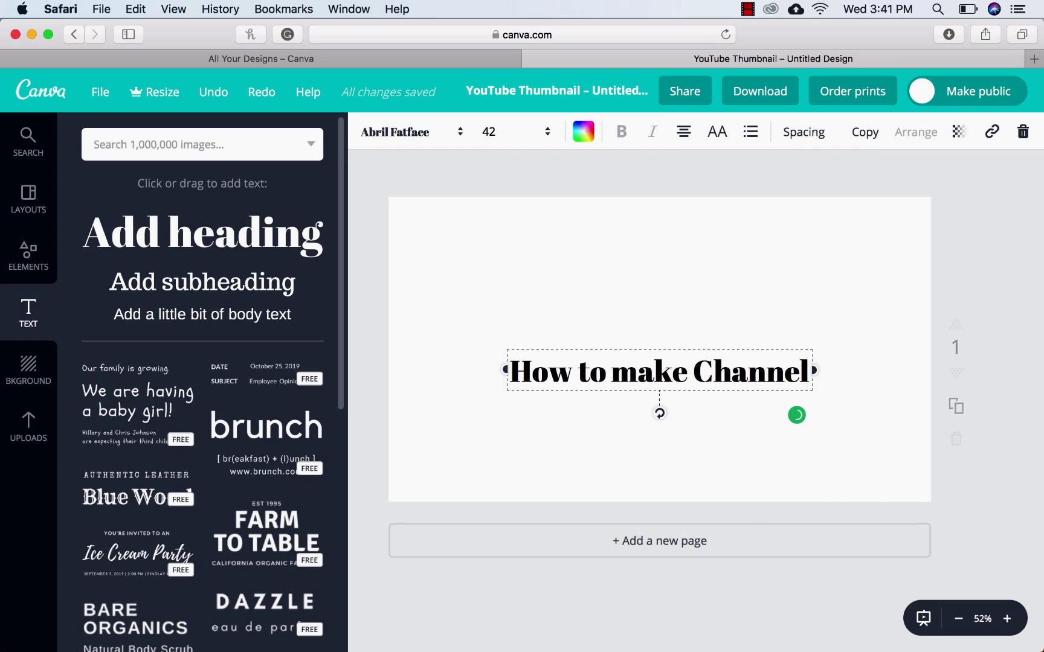
text( Art)
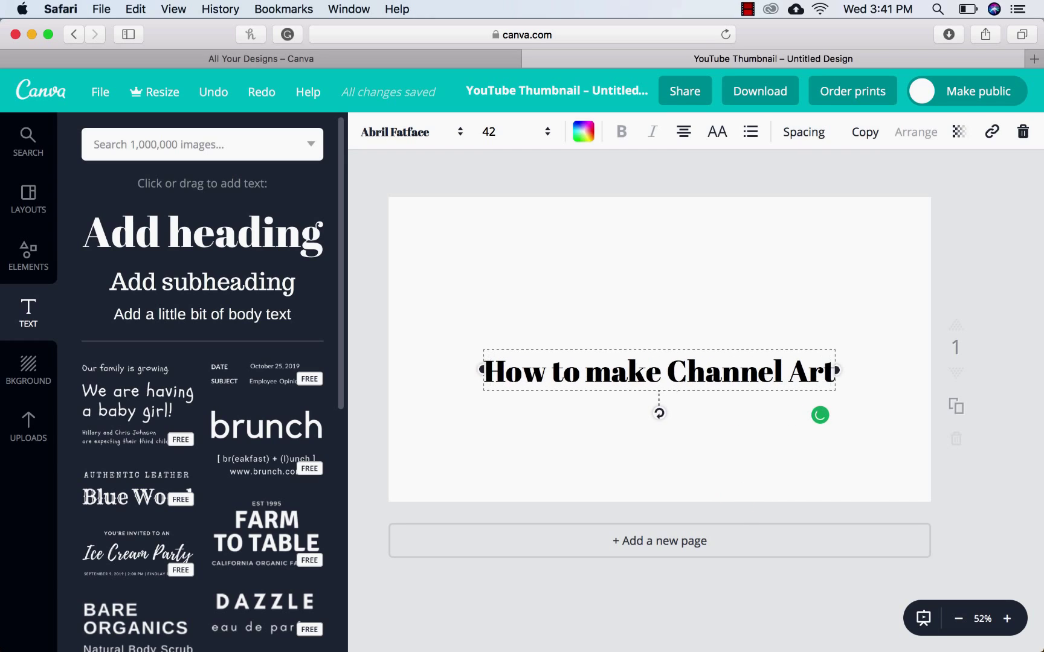
text(!)
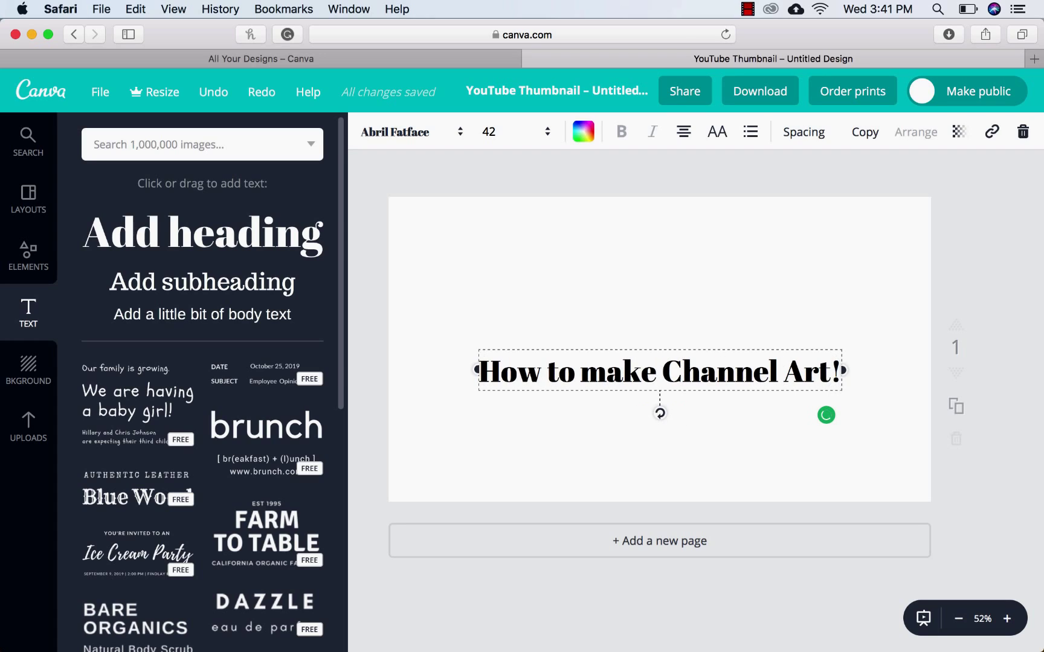
Extend the heading to "How to make Channel Art for free!" and break the line before "Art"
key(BackSpace)
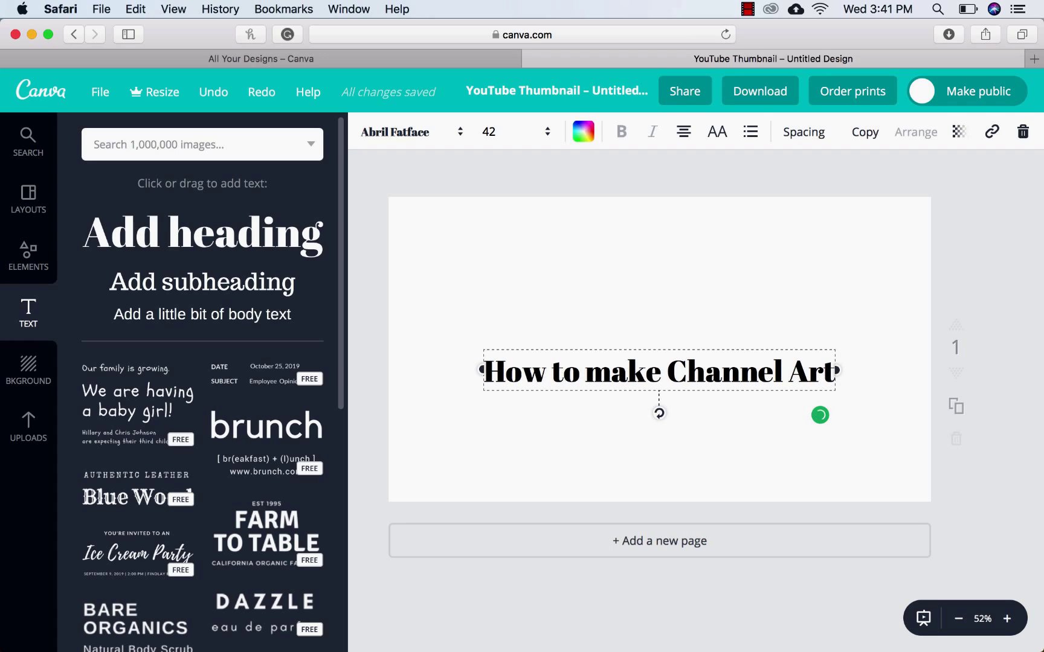
text(fo)
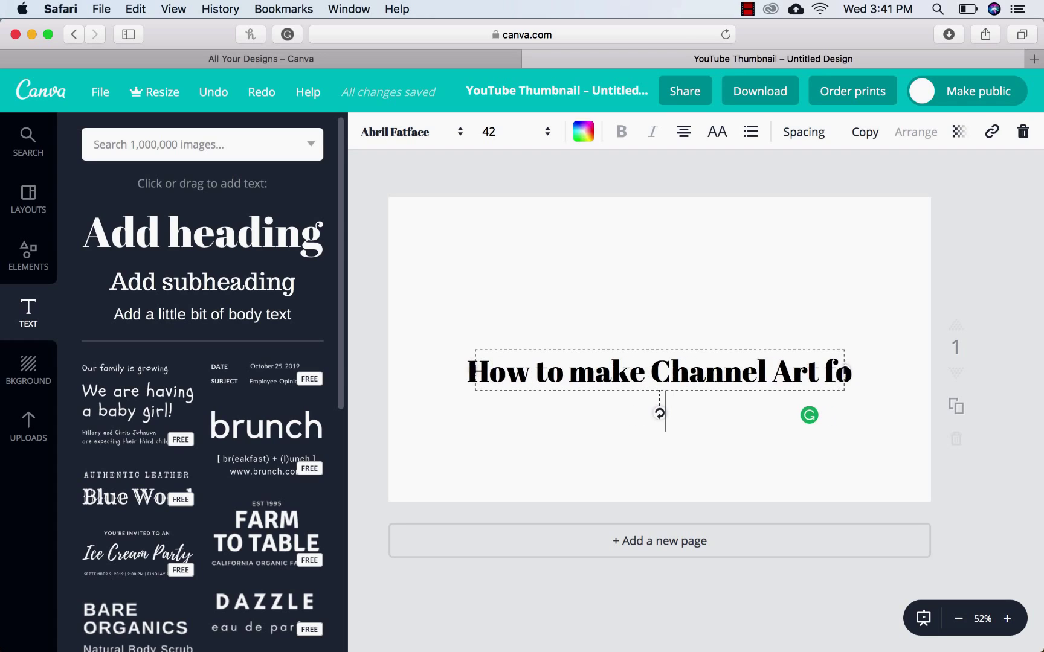
text(r fre)
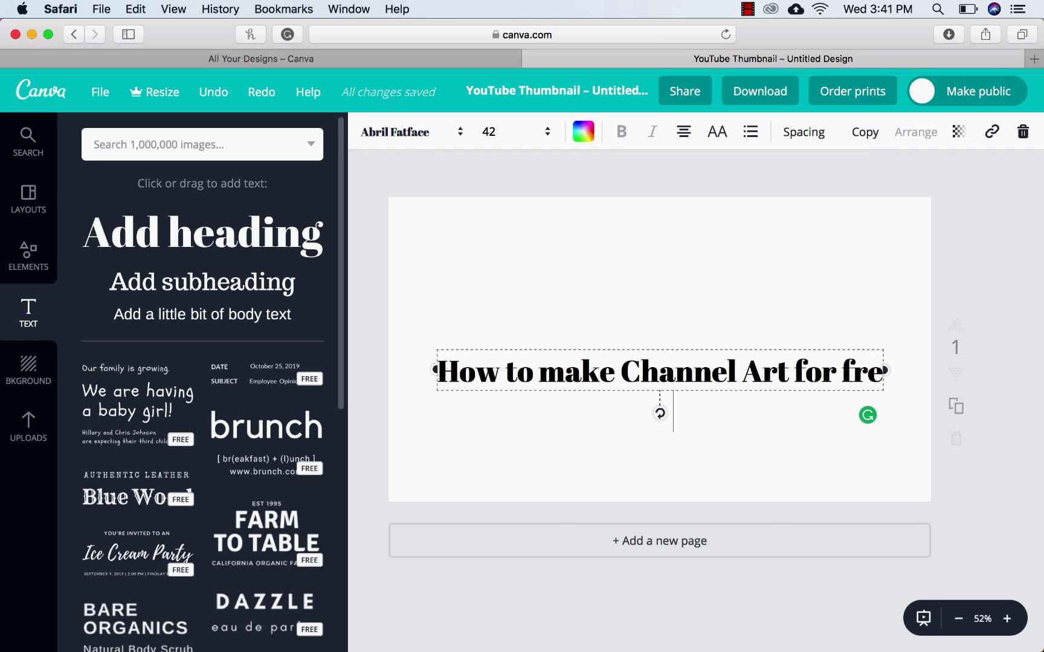
text(e!)
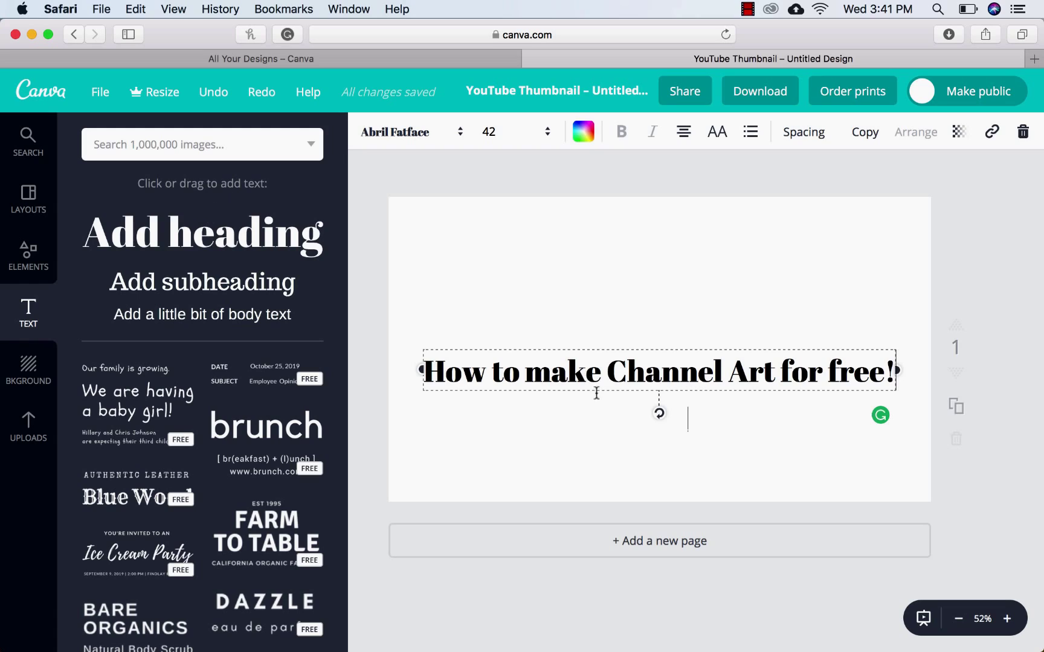
click(729, 370)
key(Return)
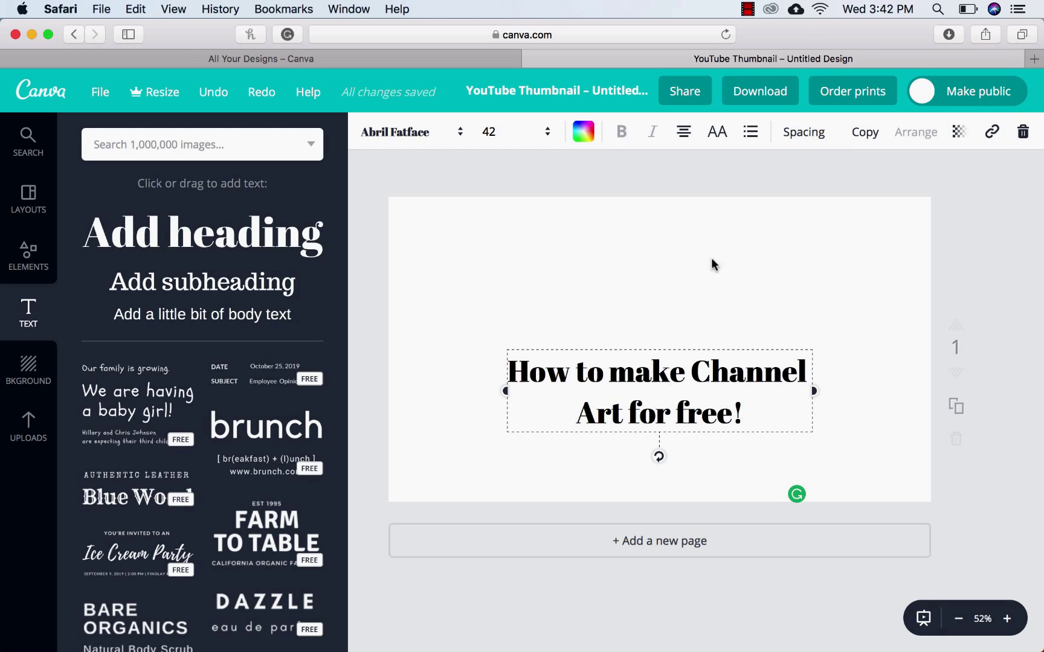
Move the heading into the upper-left corner of the thumbnail, flush with the page edges
drag(591, 347, 383, 200)
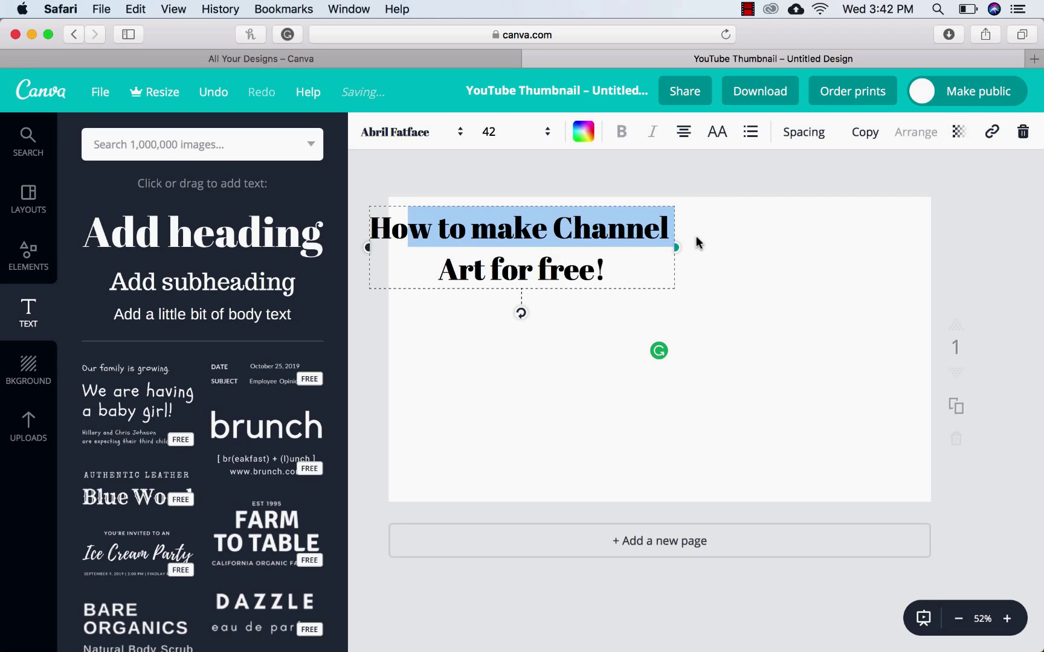
drag(689, 233, 708, 226)
click(564, 326)
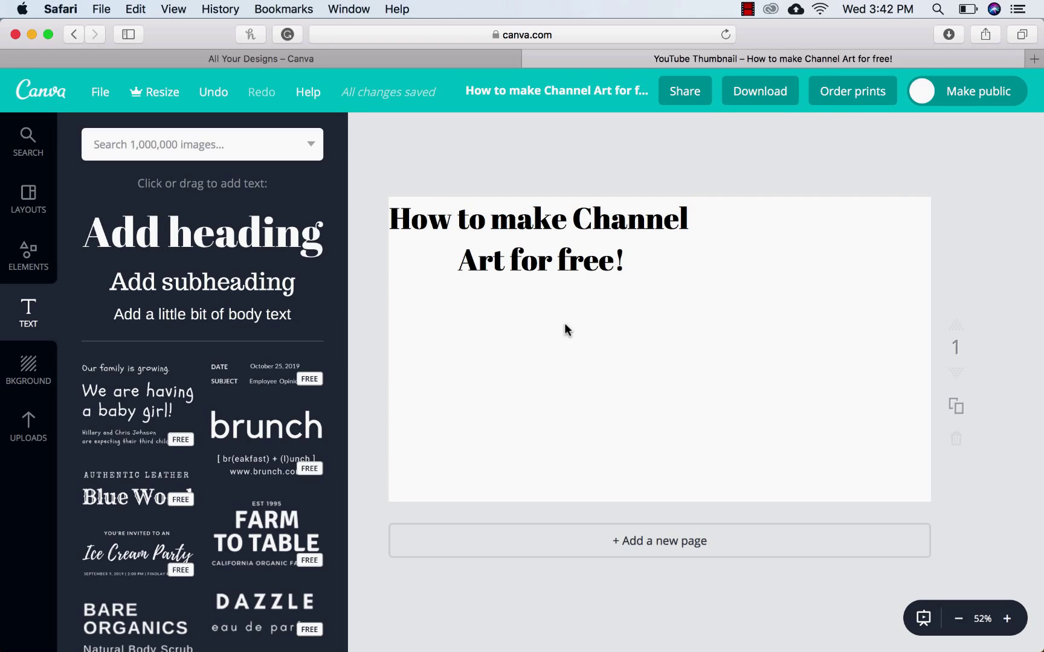
Insert an ellipsis after "Art" so the heading's second line reads "Art... for free!"
click(552, 261)
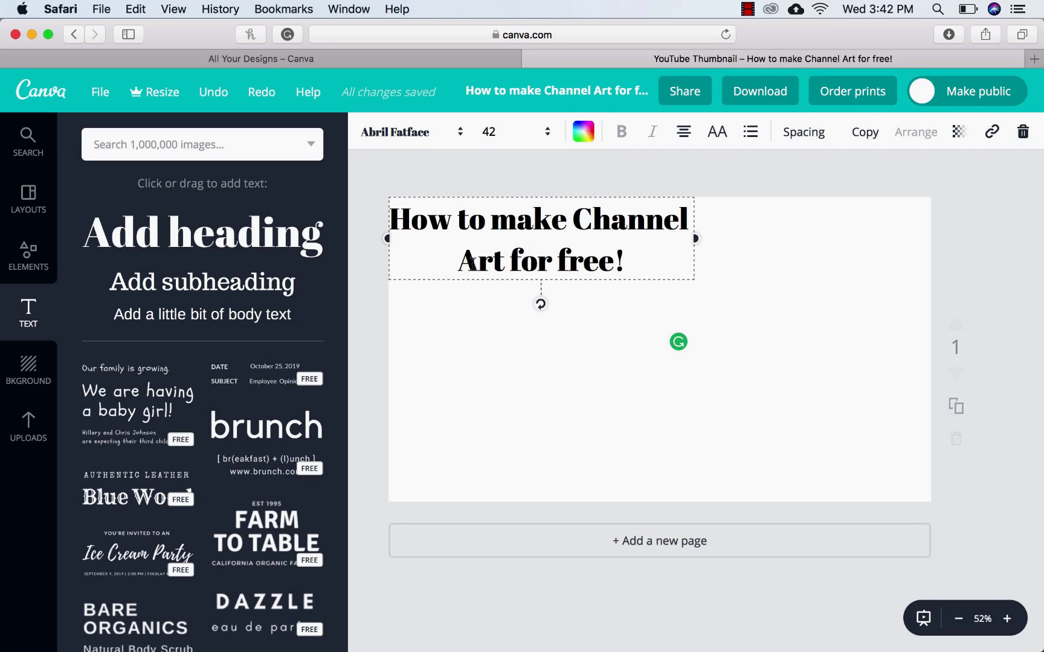
click(503, 263)
text(...)
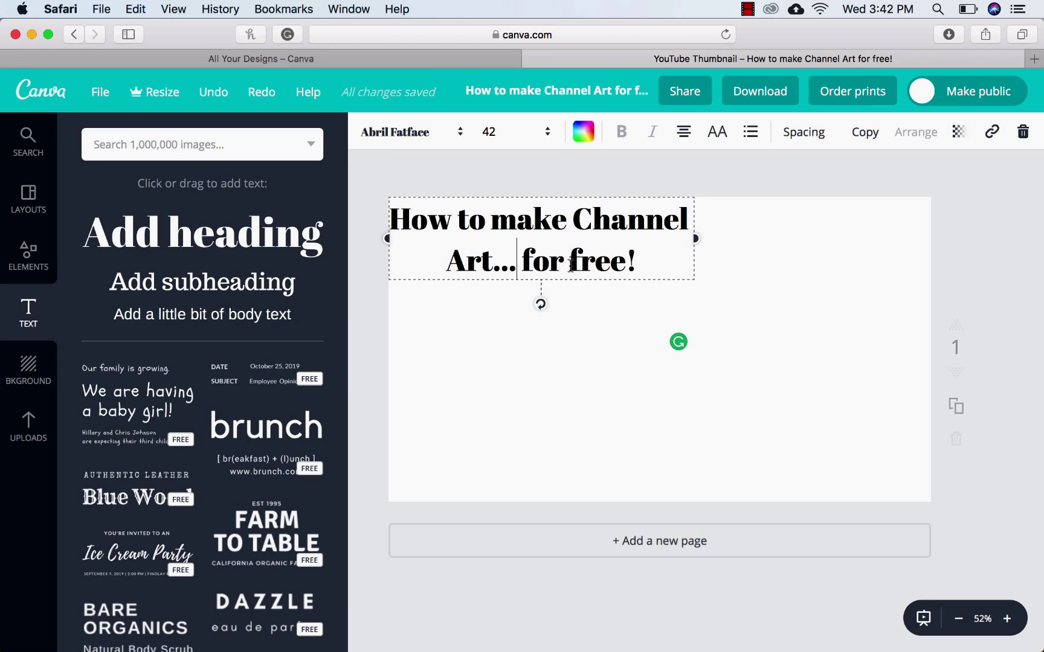
Try heading font sizes 64 and 80, settle on 72, and insert a line break before "Channel"
click(548, 137)
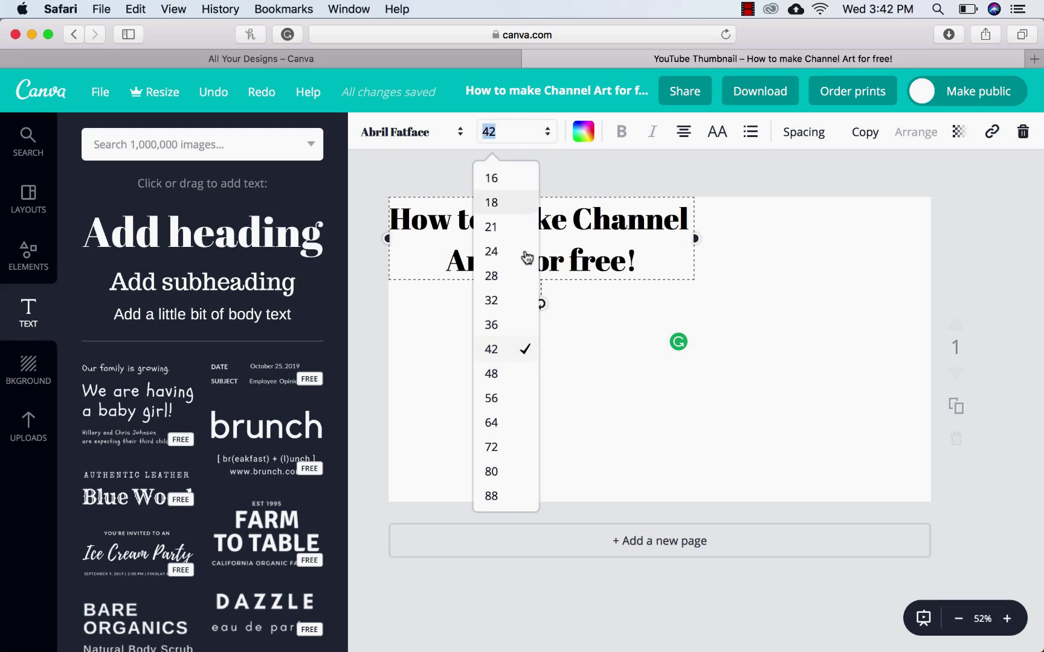
click(494, 421)
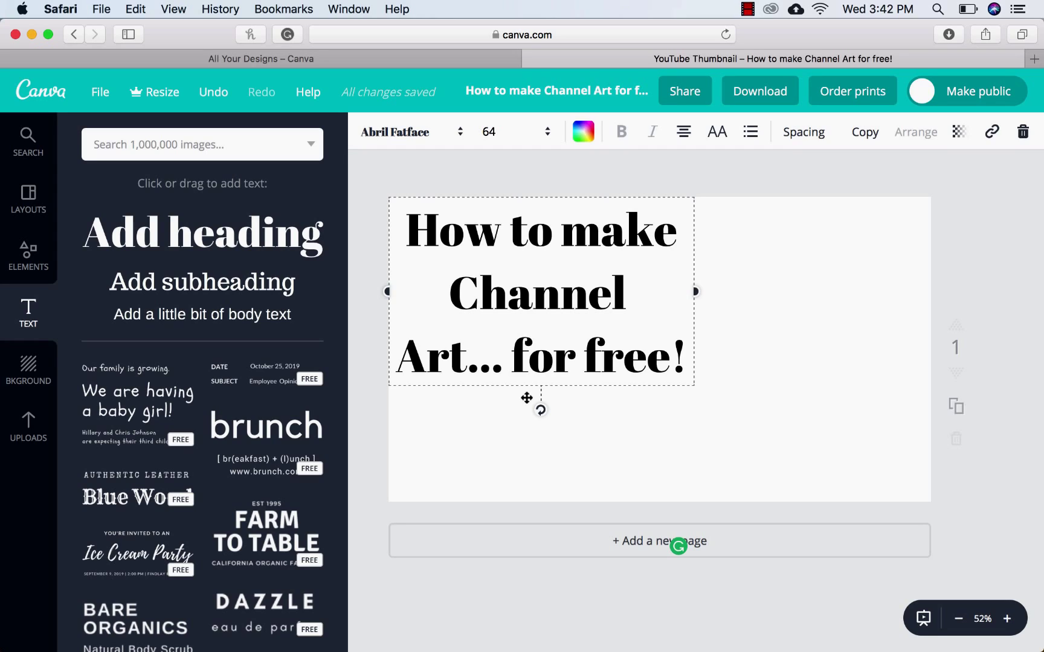
click(547, 138)
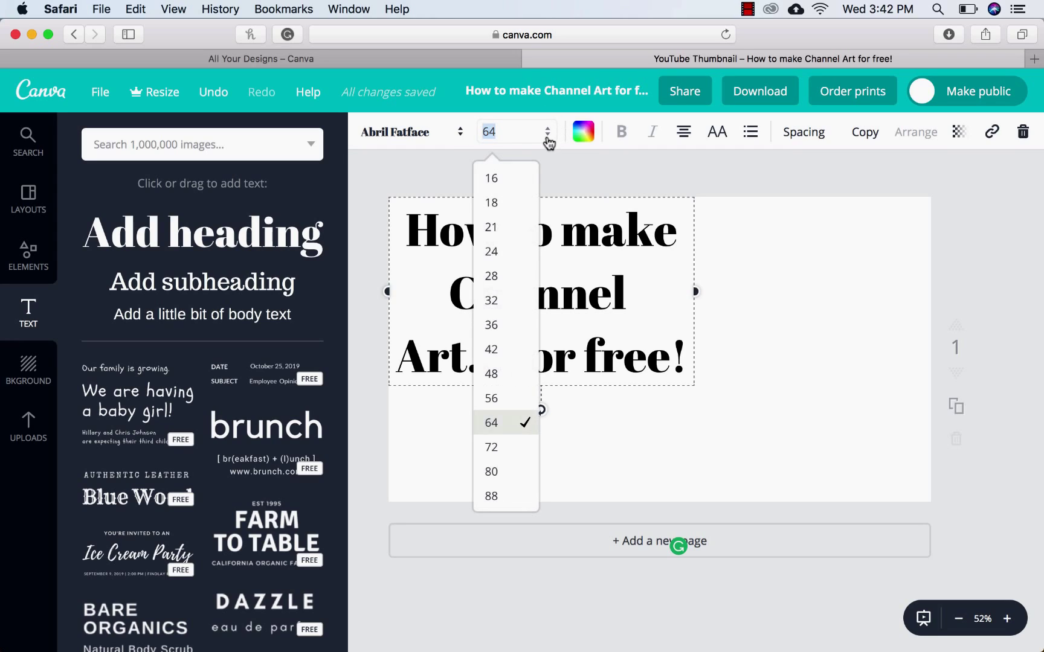
click(505, 470)
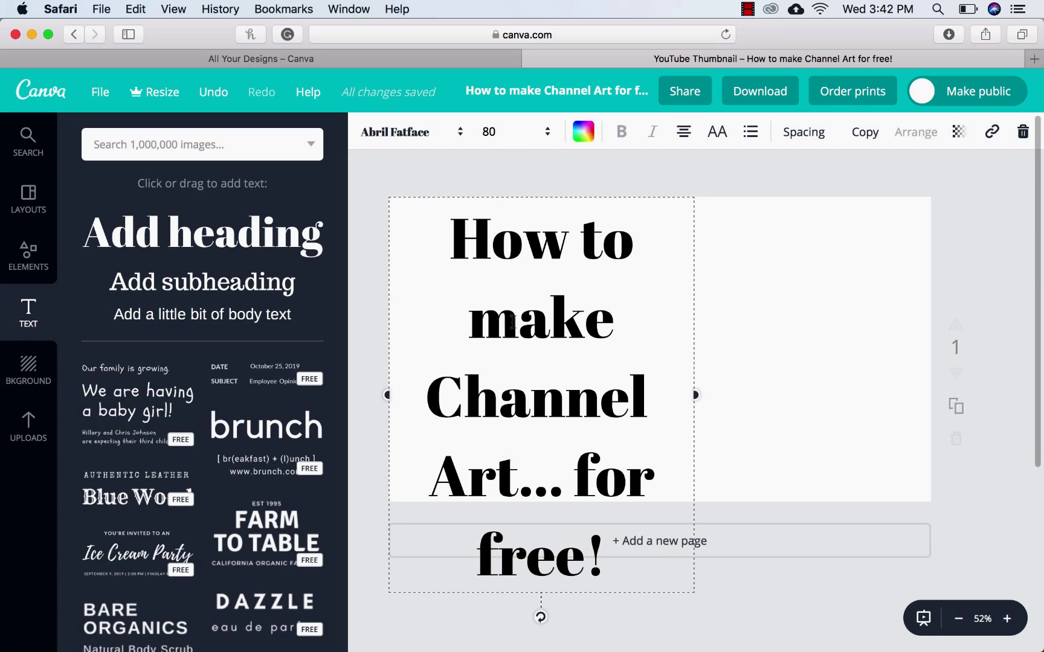
click(547, 137)
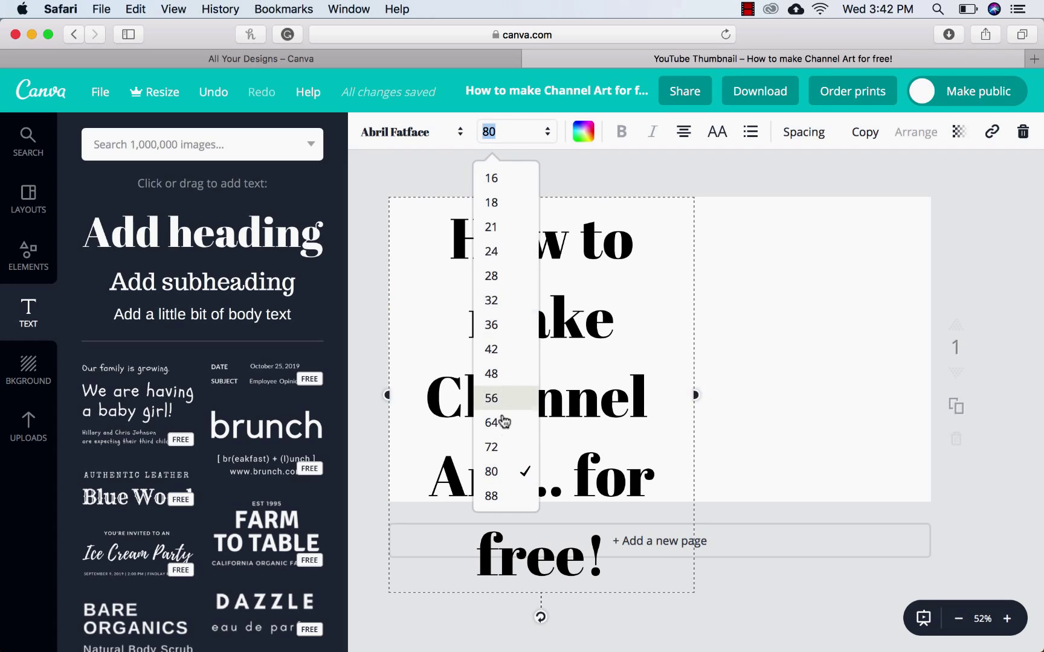
click(495, 447)
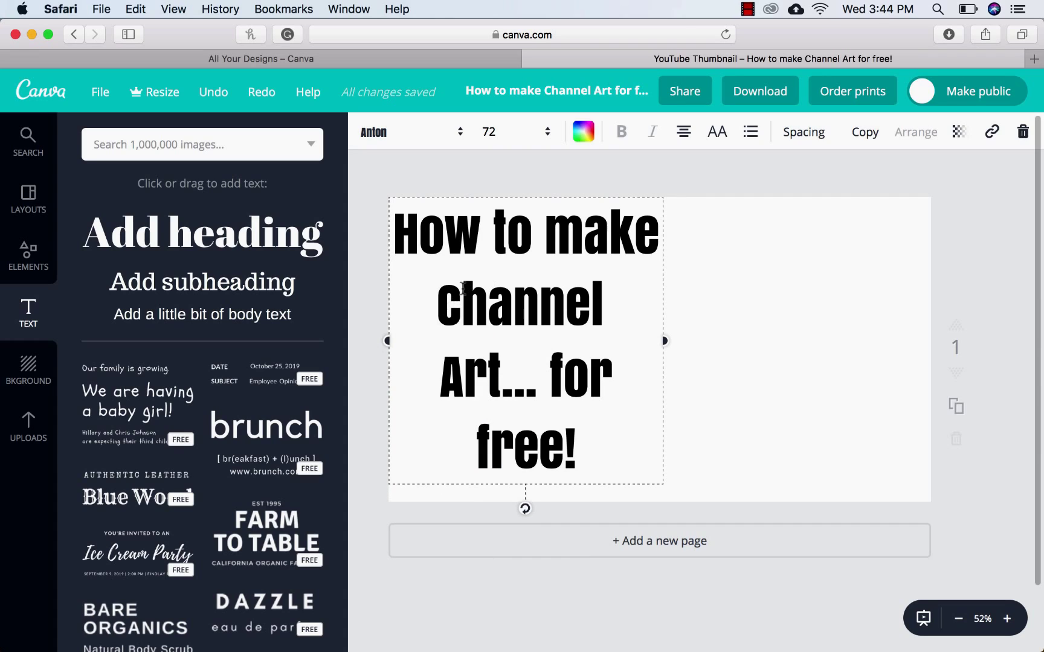
click(441, 302)
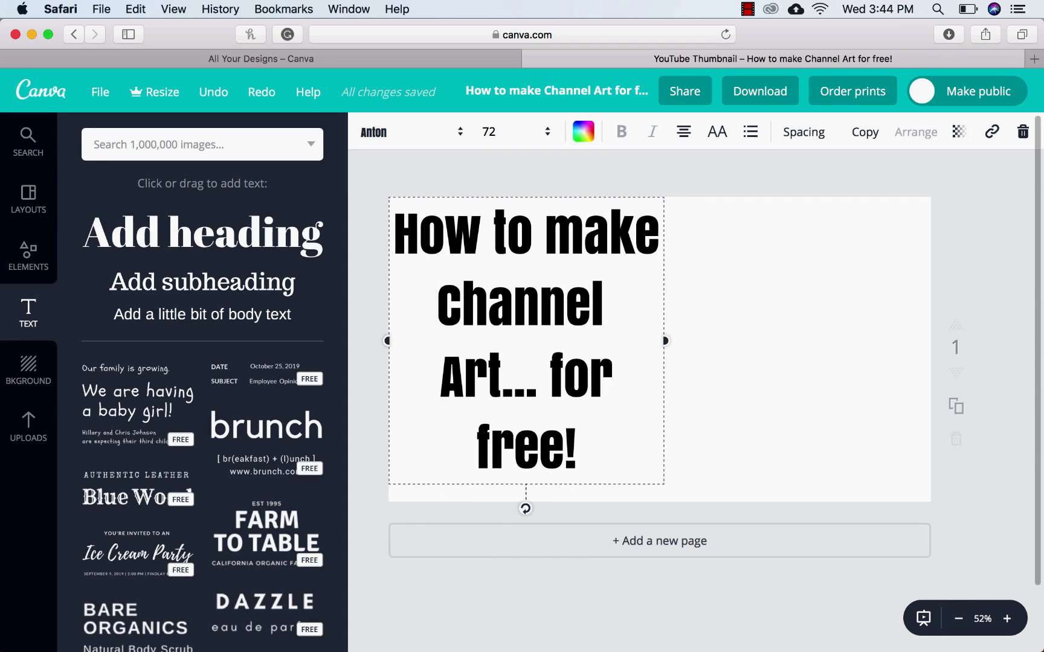
key(Return)
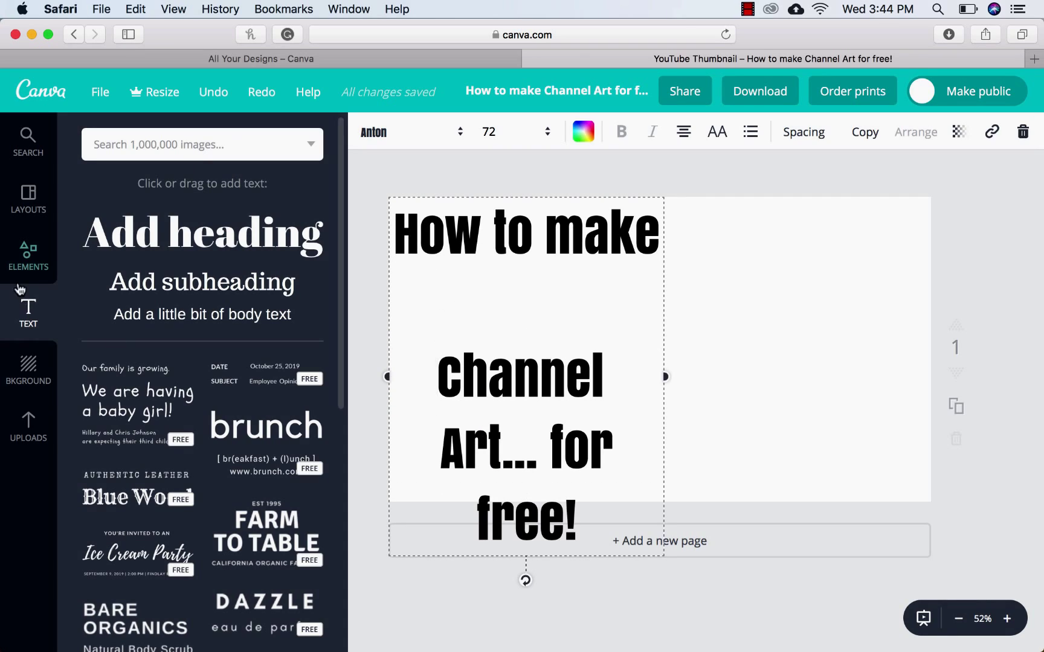
Insert the uploaded YouTube logo and place it in the gap between "How to make" and "Channel" in the heading
click(29, 430)
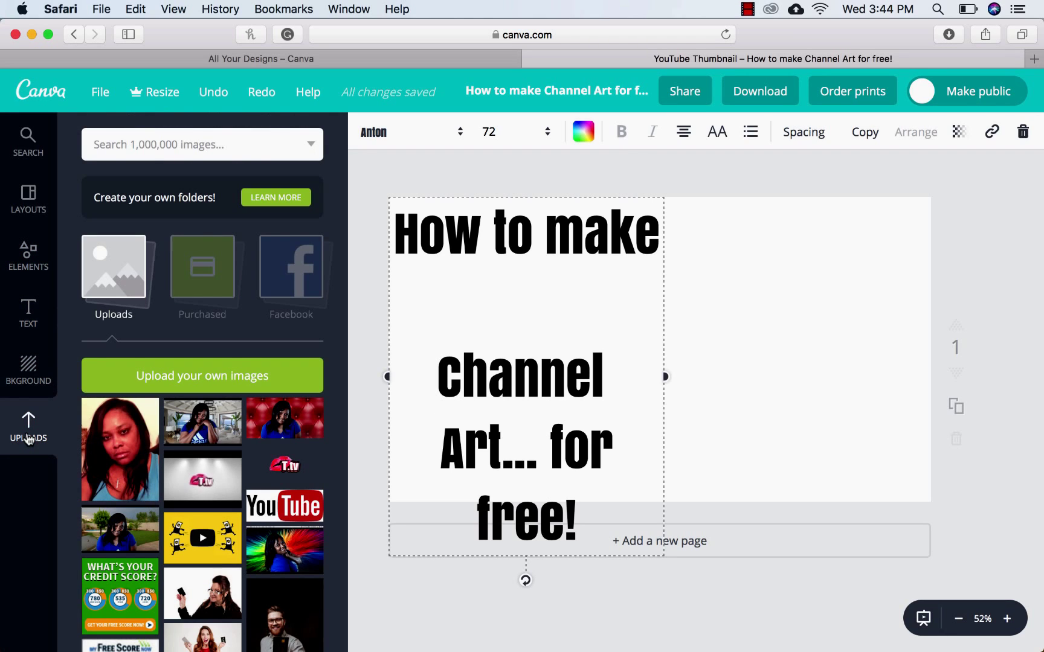
click(287, 512)
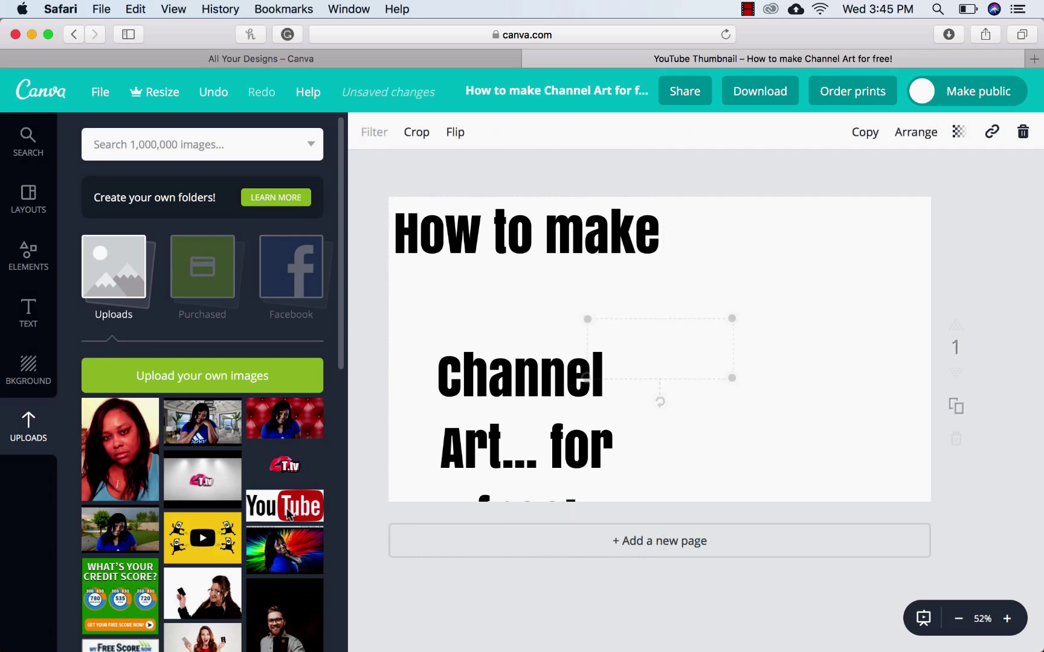
mouse_move(578, 340)
mouse_down()
mouse_move(536, 310)
mouse_move(592, 339)
mouse_up()
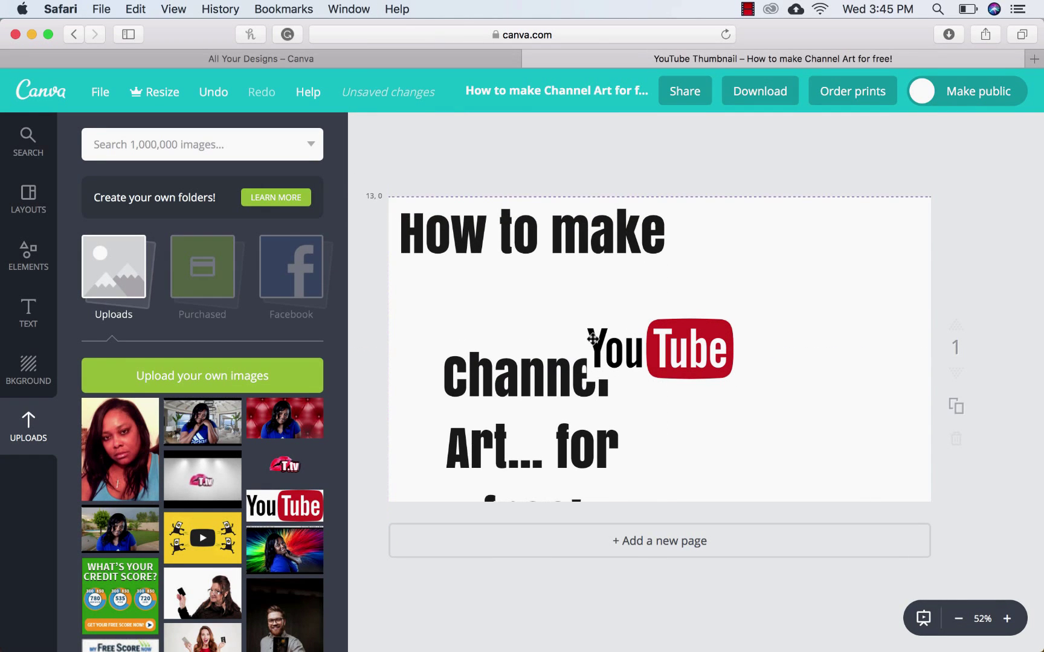
drag(659, 345, 528, 302)
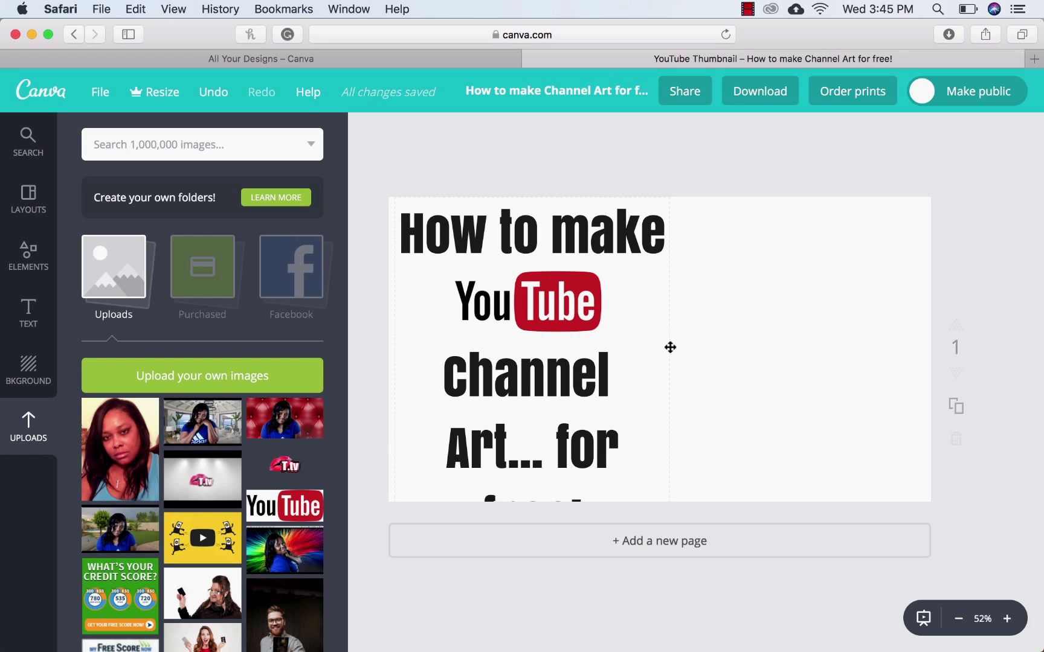
Widen the heading's text box so "Art... for free!" fits on one line, and shift the heading slightly away from the page edges
click(657, 367)
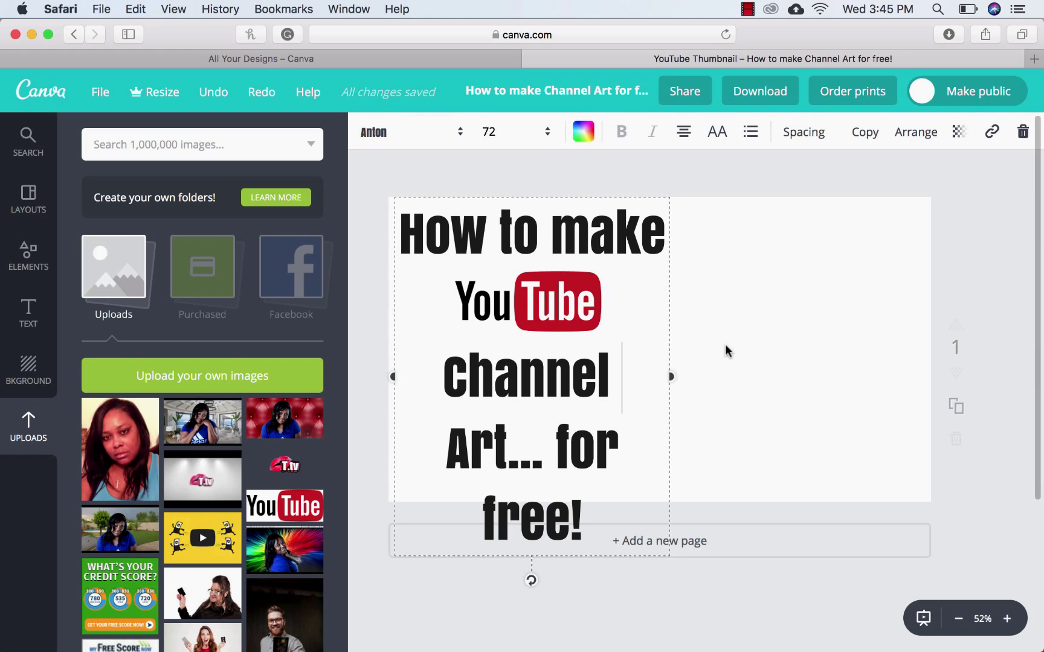
drag(671, 375, 697, 370)
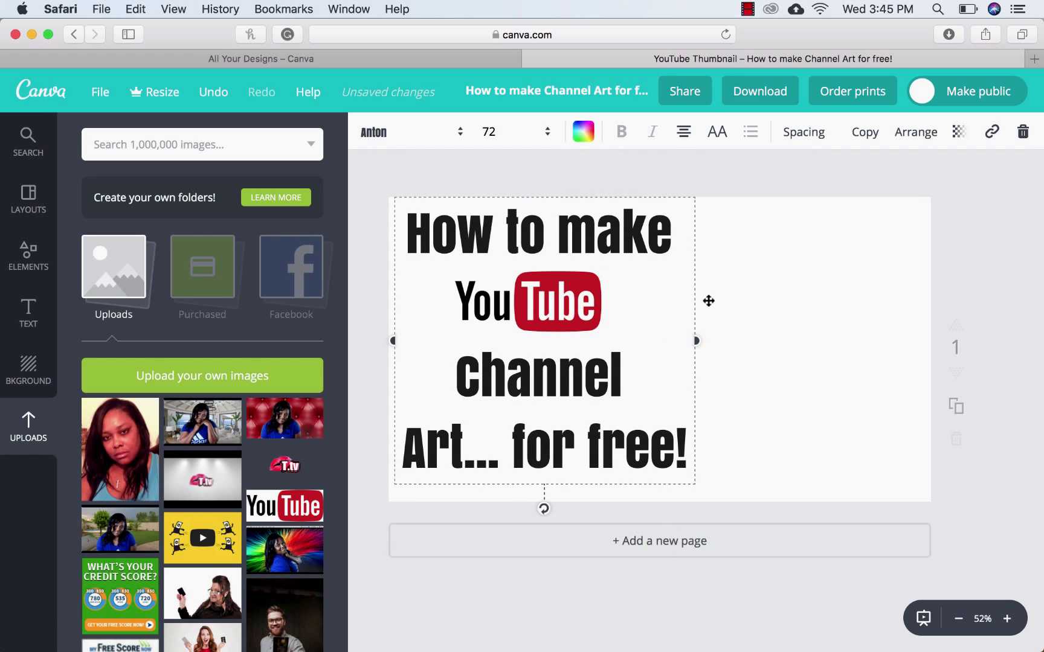
drag(704, 291, 700, 293)
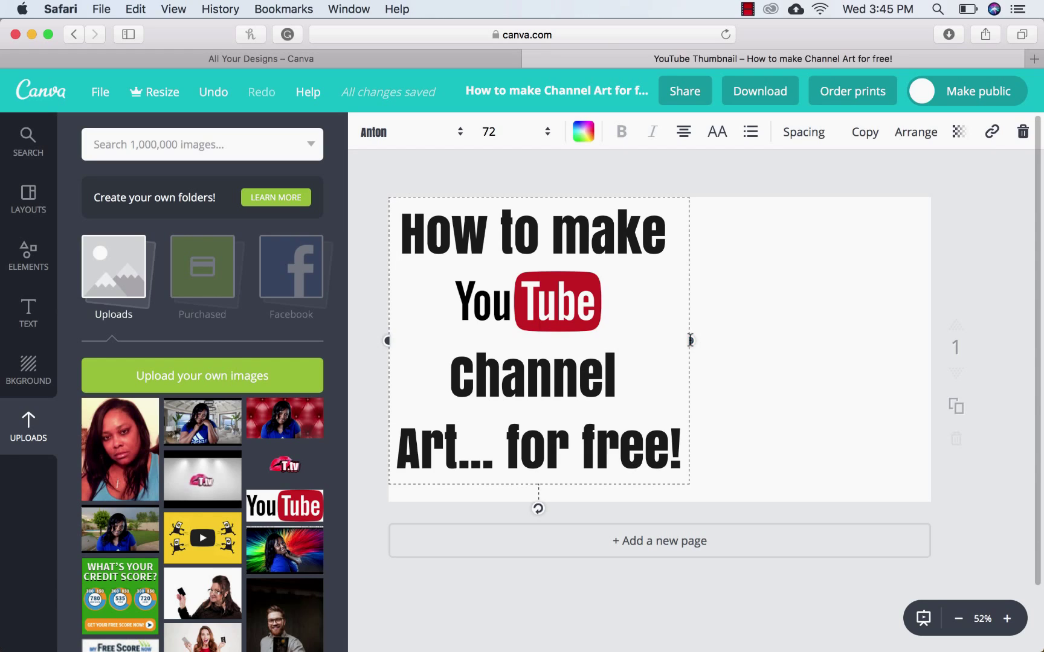
mouse_move(691, 341)
mouse_down()
mouse_move(666, 349)
mouse_move(680, 346)
mouse_up()
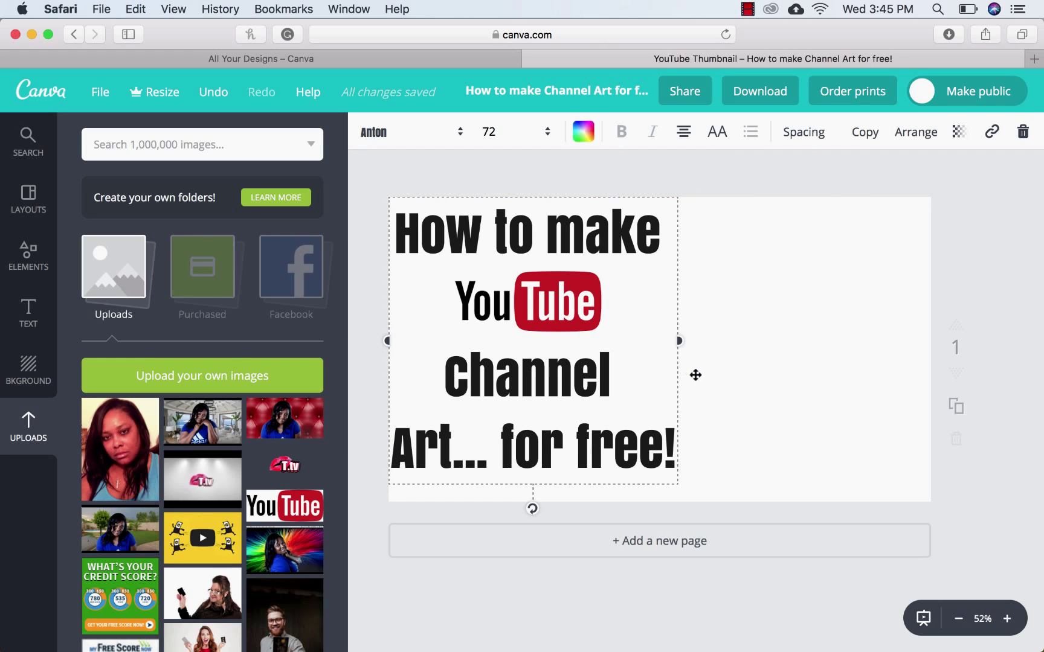
drag(698, 377, 696, 377)
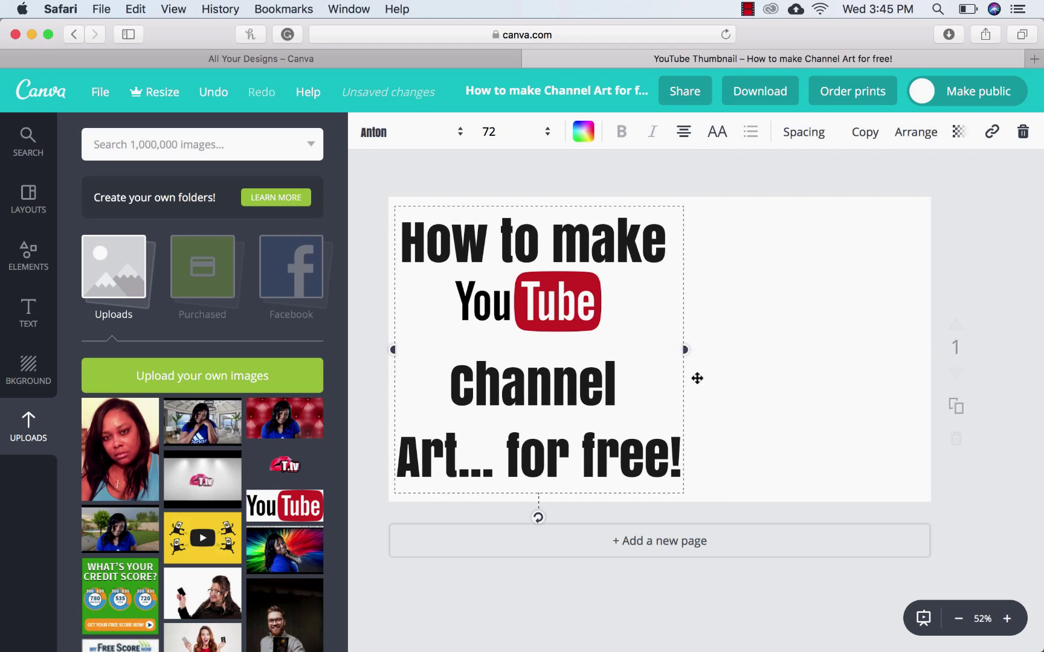
click(740, 382)
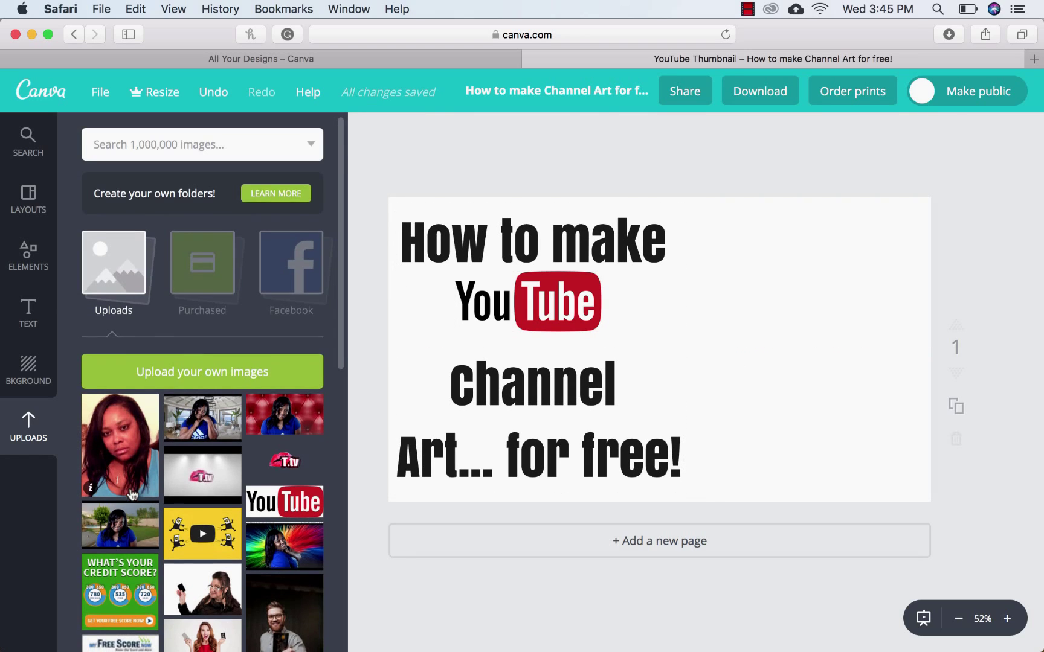
Insert the uploaded portrait with the rainbow burst background, scale it down, and place it beside the heading on the page's right half
scroll(139, 471, down, 3)
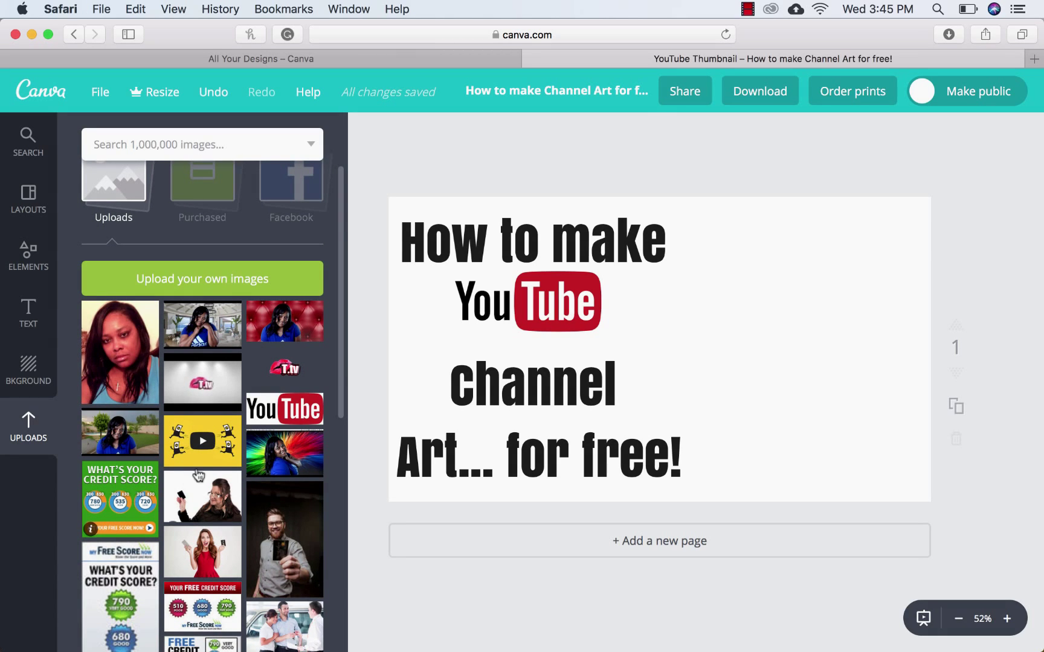
click(290, 460)
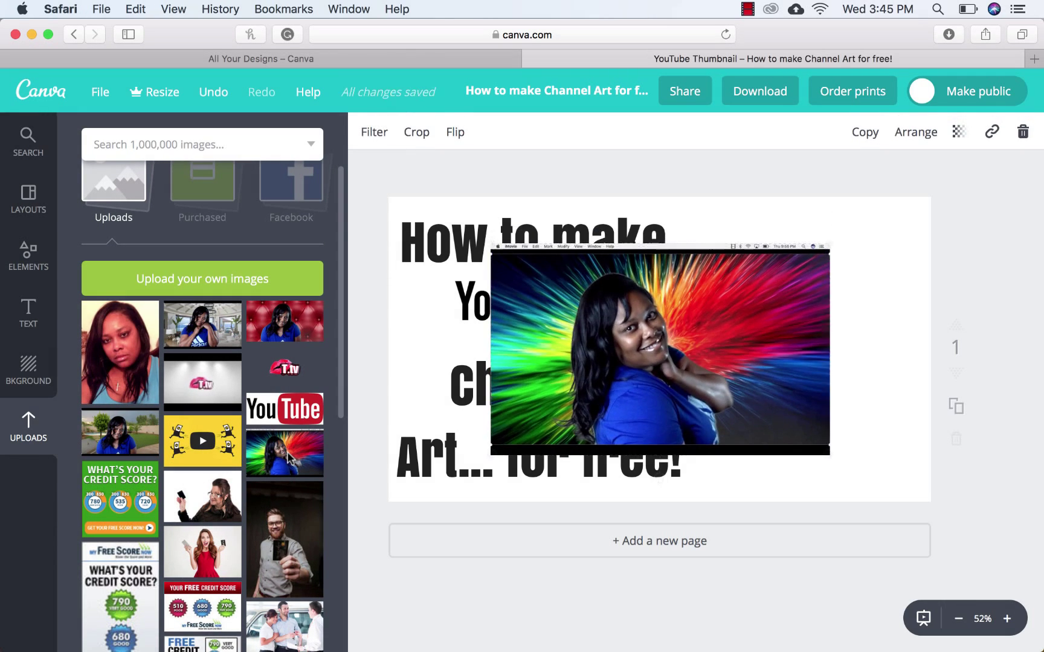
drag(492, 454, 647, 357)
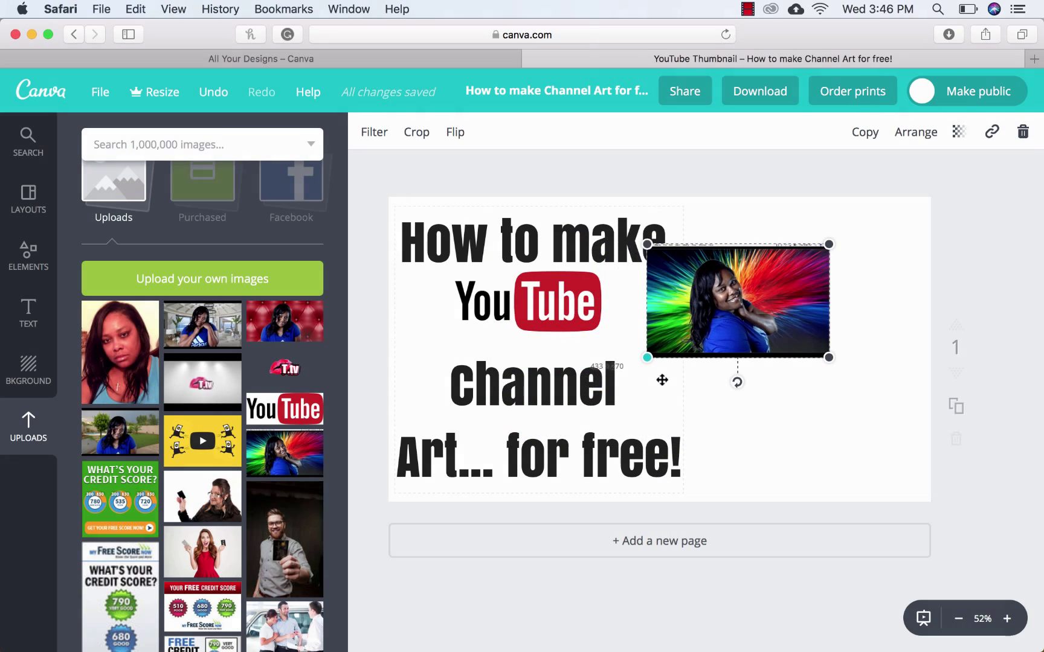
drag(718, 312, 822, 271)
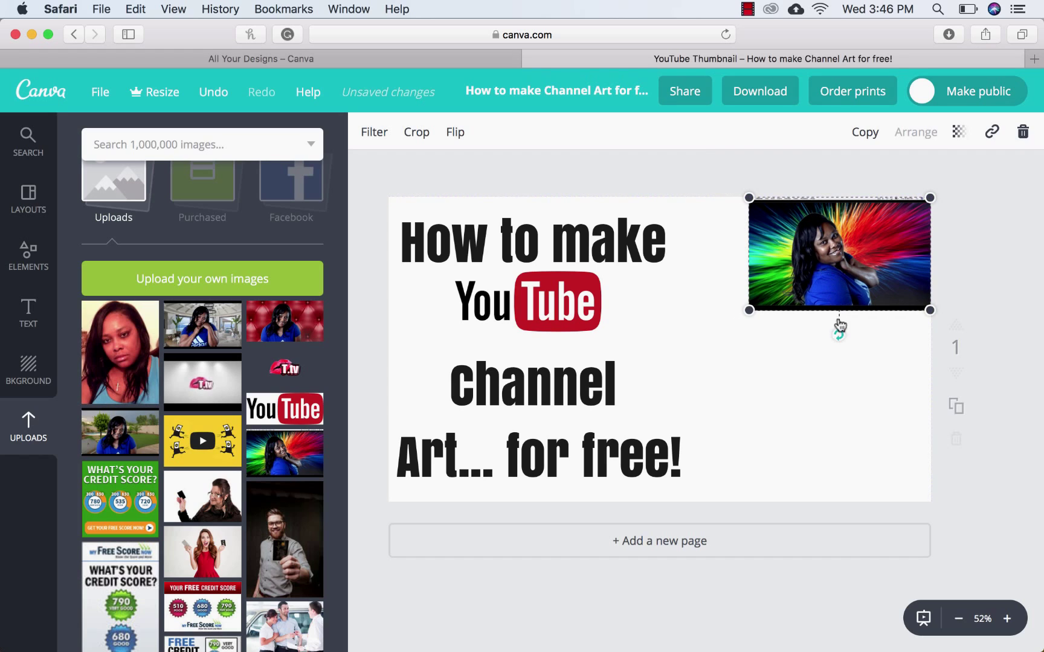
drag(748, 311, 707, 423)
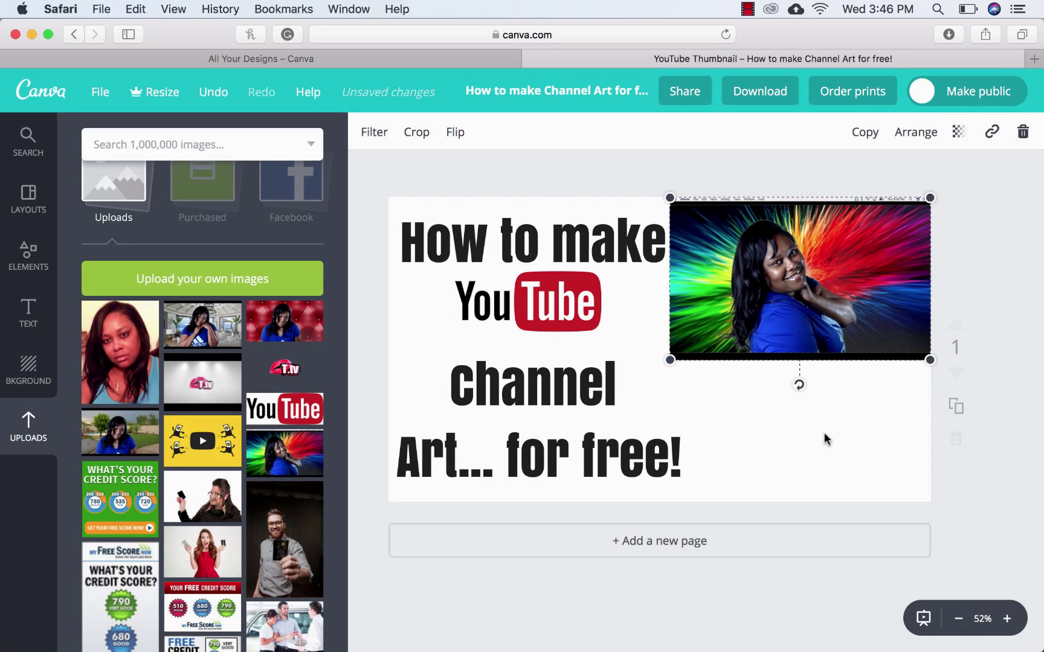
click(775, 457)
scroll(181, 525, down, 3)
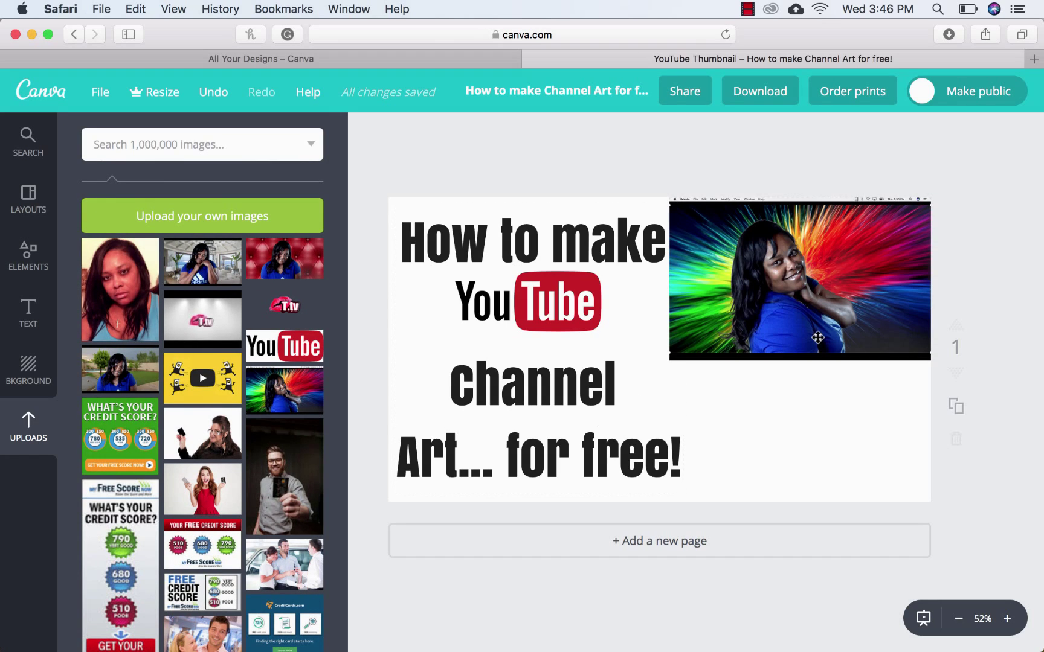
drag(819, 348, 806, 404)
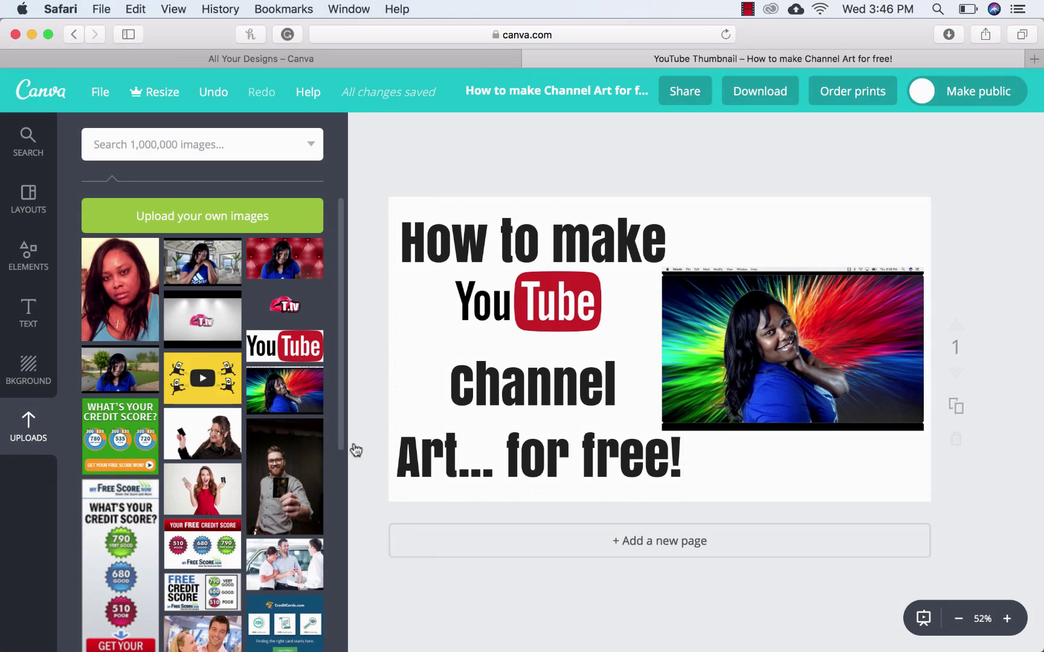
Insert the uploaded red rectangle and size it to fill the width beside the heading, against the page's right edge
scroll(235, 583, down, 2)
scroll(234, 583, down, 6)
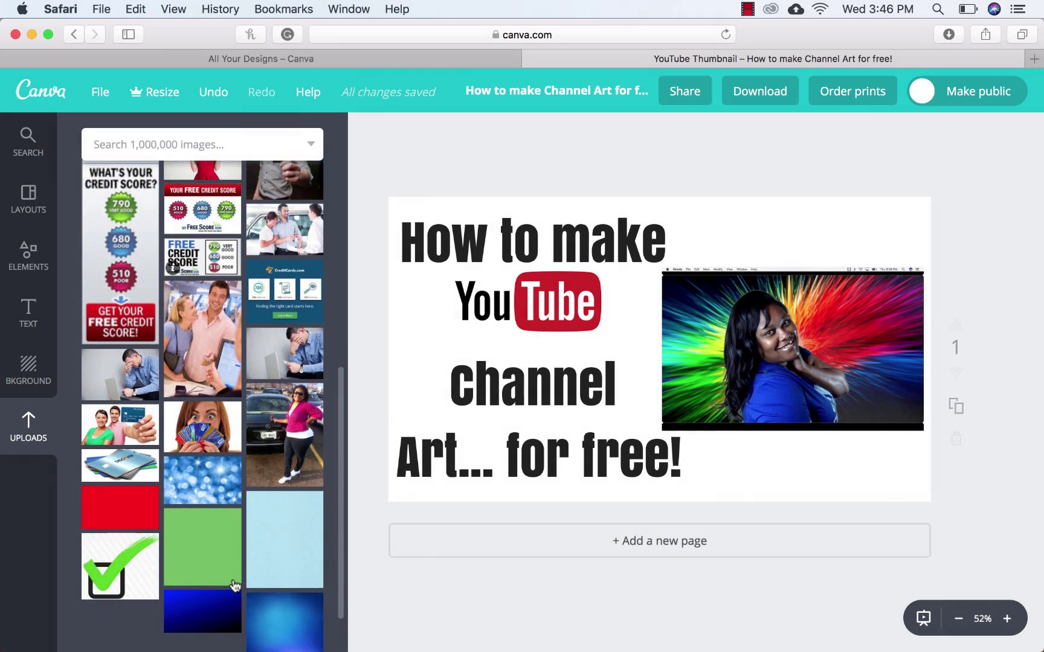
click(131, 445)
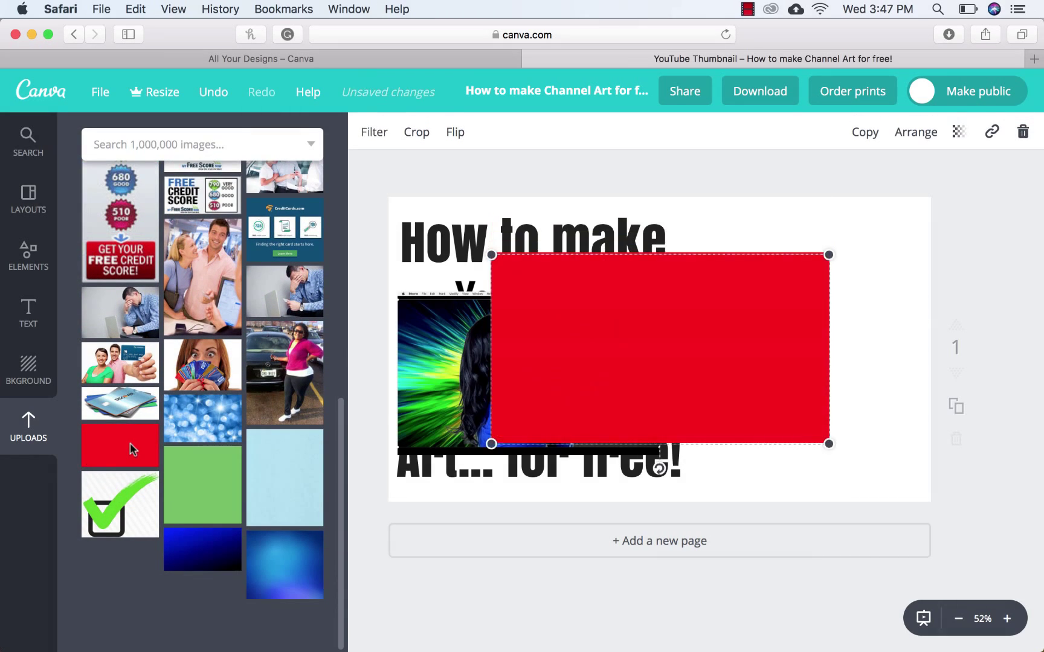
drag(644, 340, 745, 333)
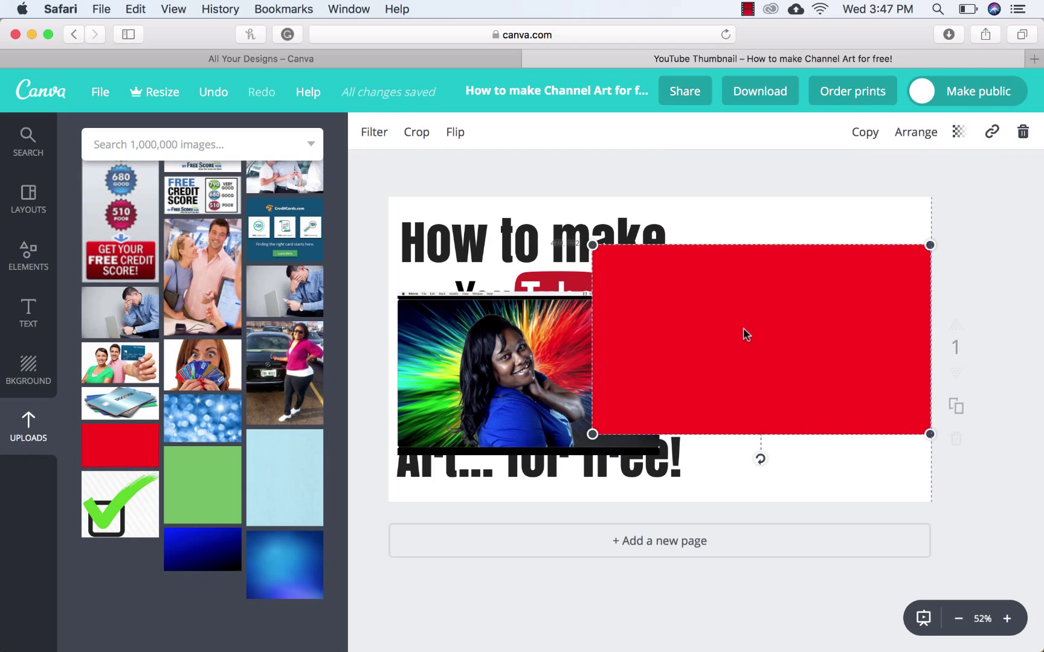
drag(592, 245, 711, 253)
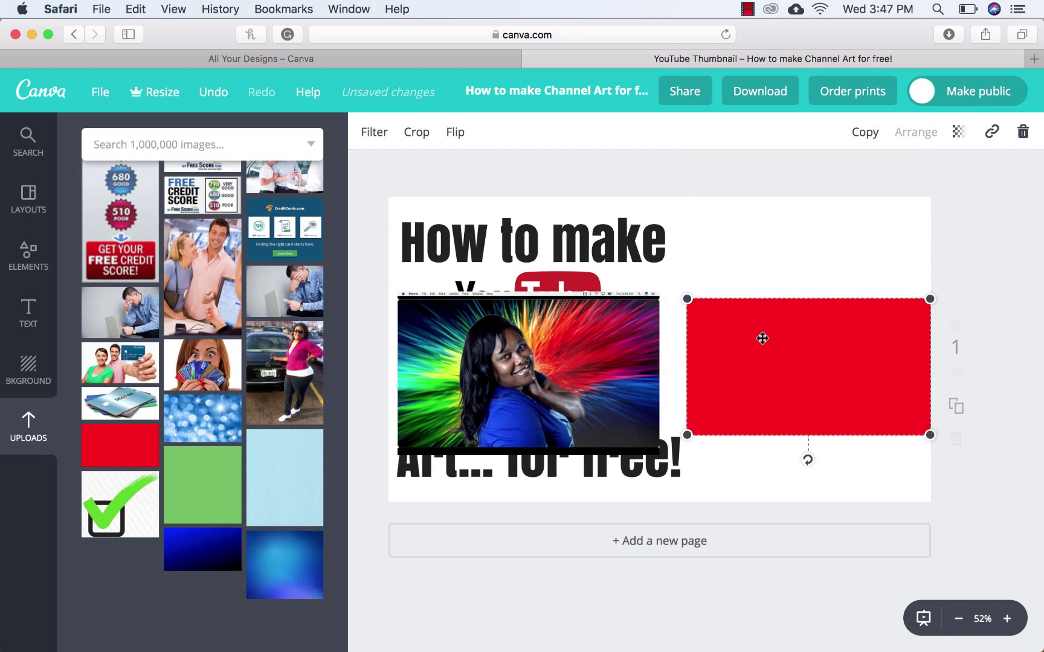
mouse_move(761, 336)
mouse_down()
mouse_move(759, 306)
mouse_move(760, 322)
mouse_up()
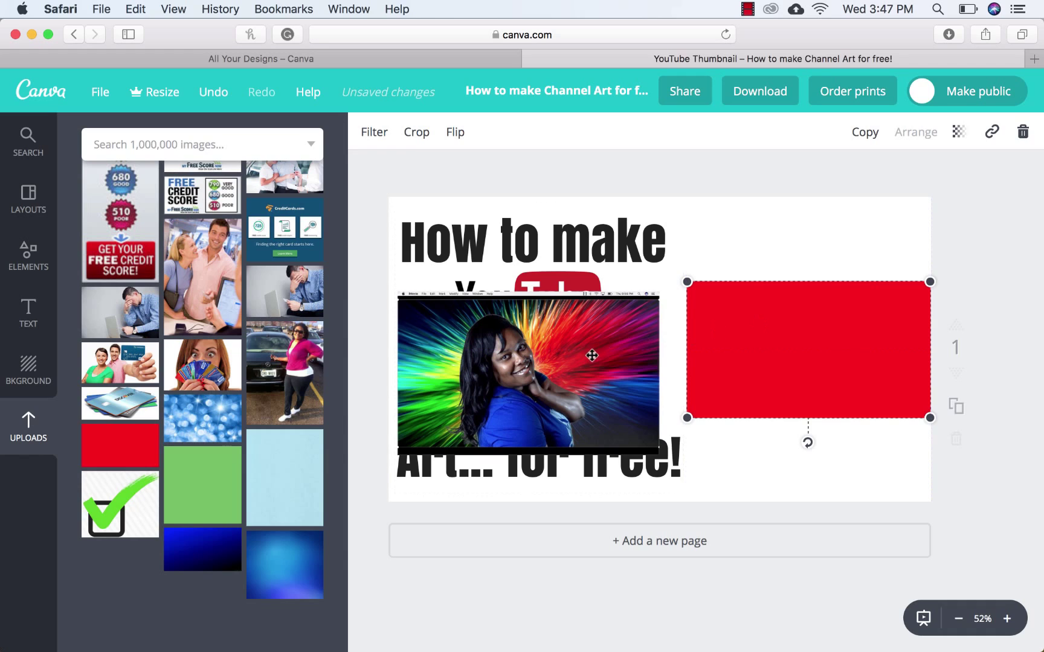
drag(685, 279, 666, 264)
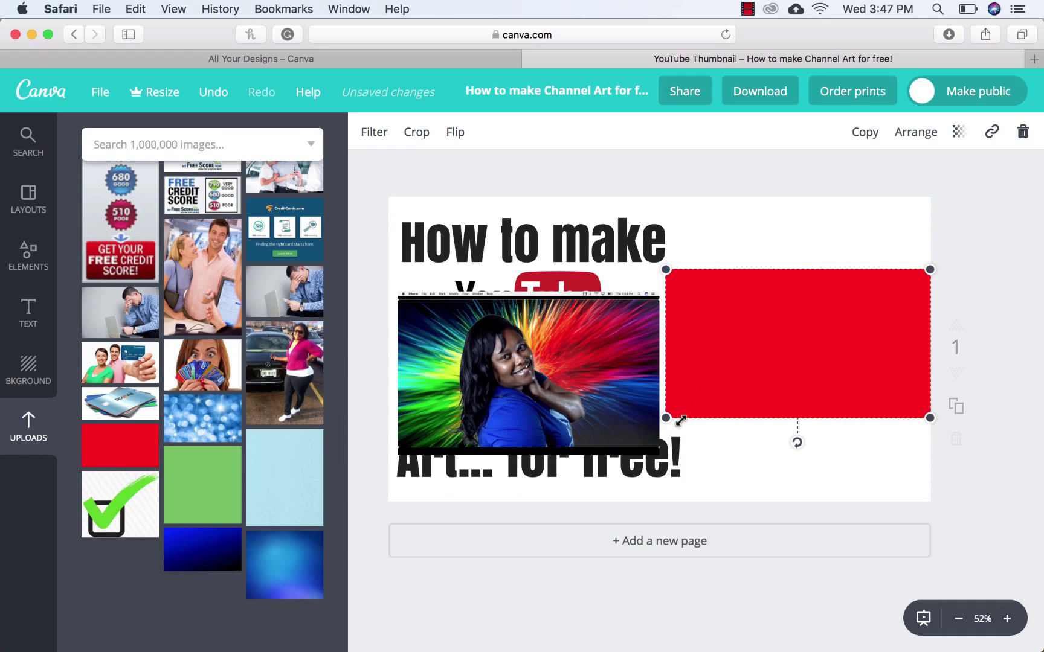
drag(667, 415, 659, 421)
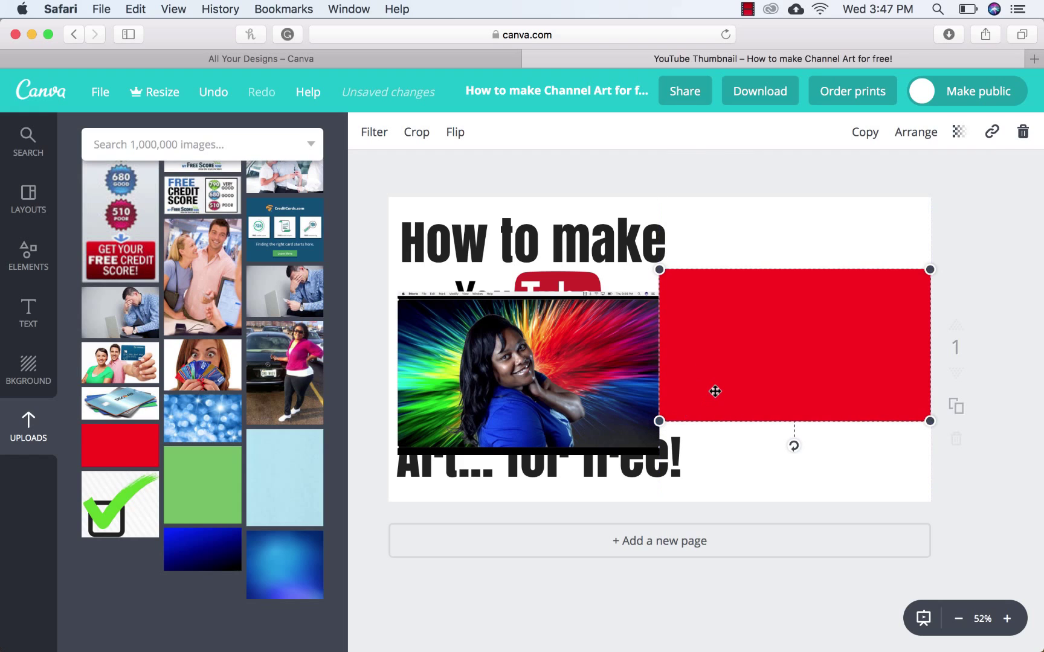
Replace the portrait covering the heading with a fresh copy, scaled down into the page's upper-right corner with its menu-bar strip beyond the page edge
drag(591, 391, 555, 395)
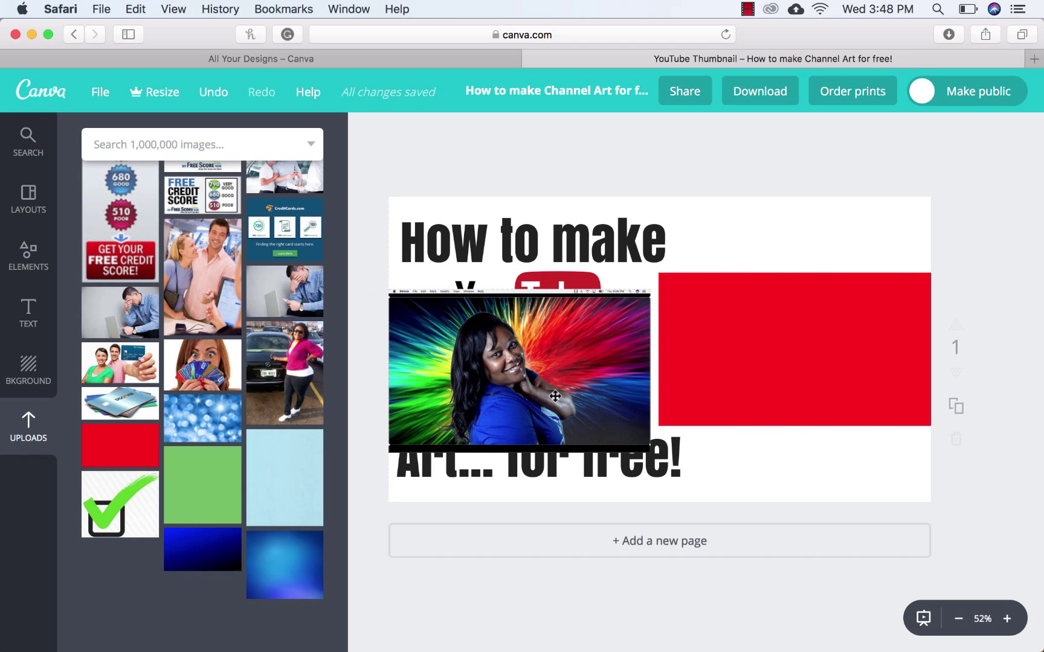
key(Delete)
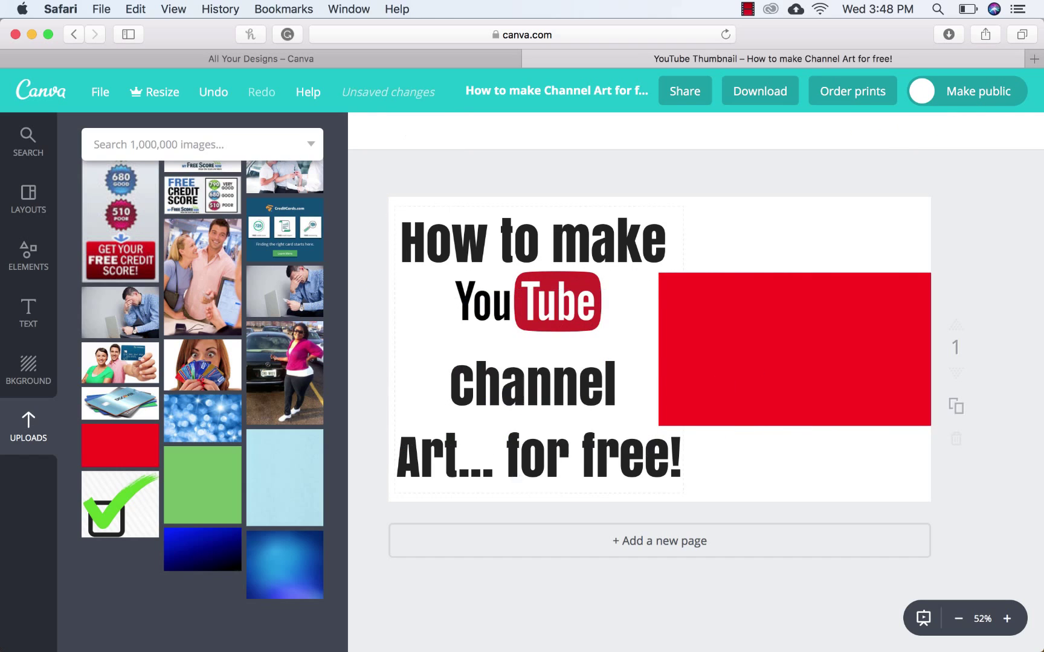
scroll(92, 272, up, 15)
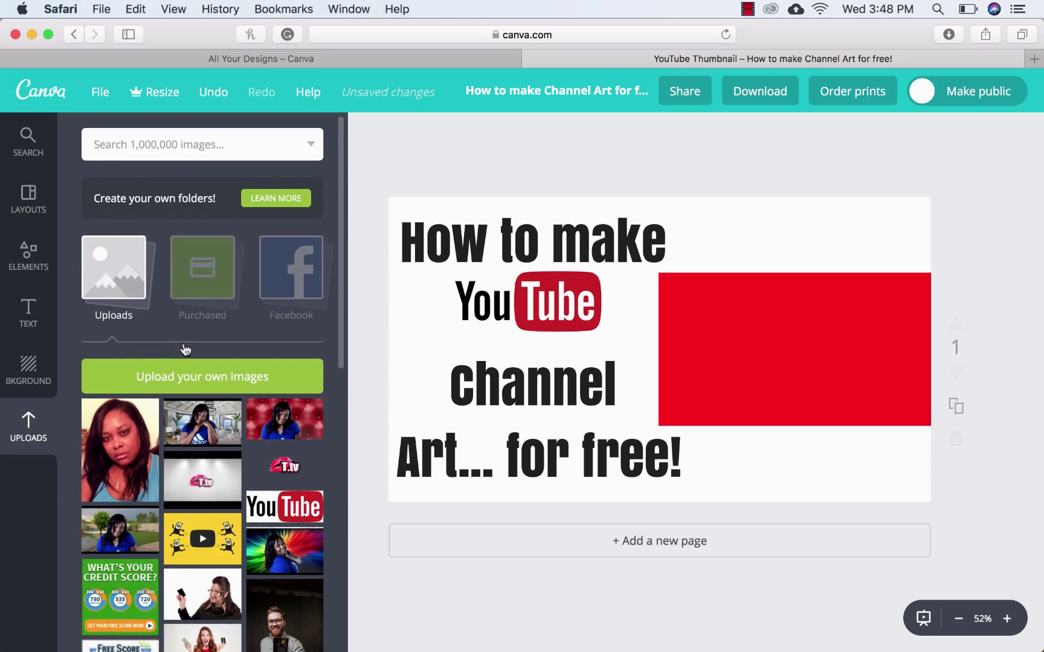
scroll(129, 532, down, 3)
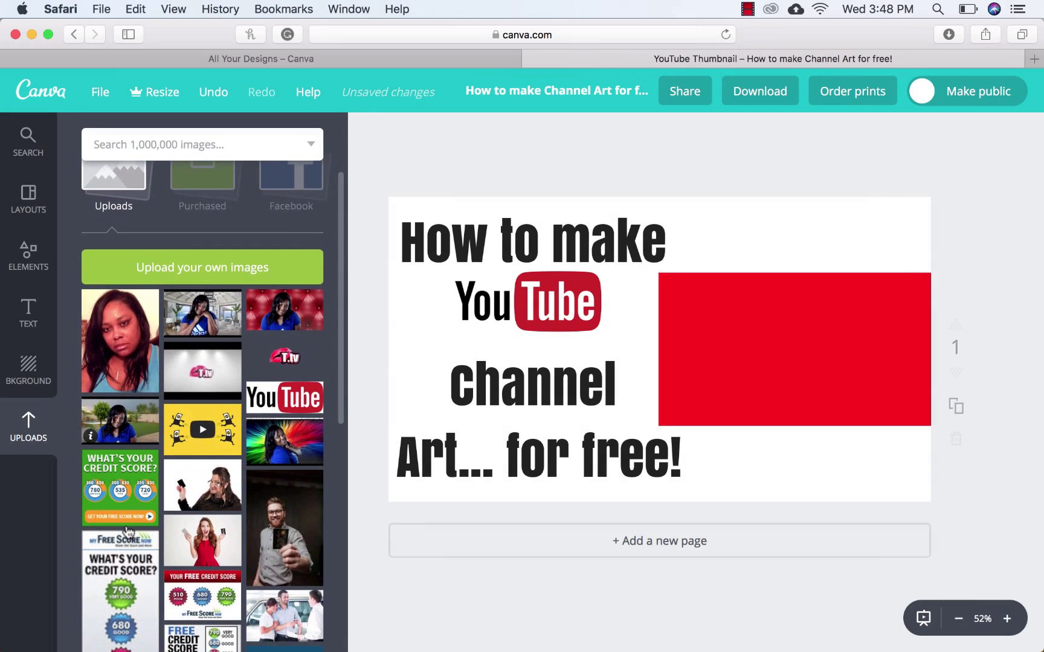
click(276, 453)
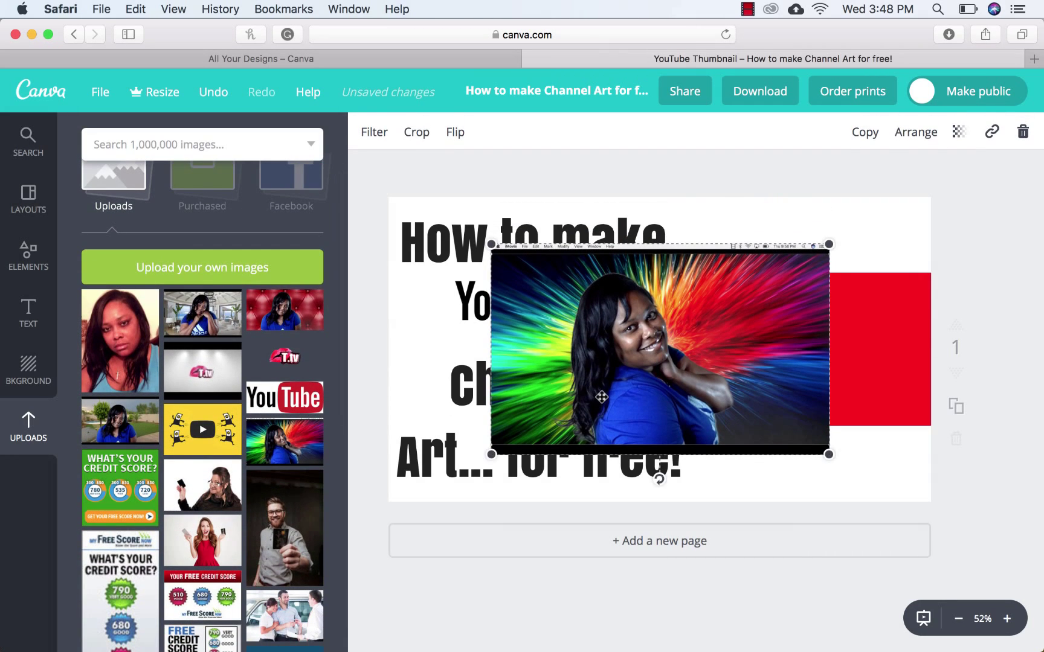
drag(568, 398, 684, 399)
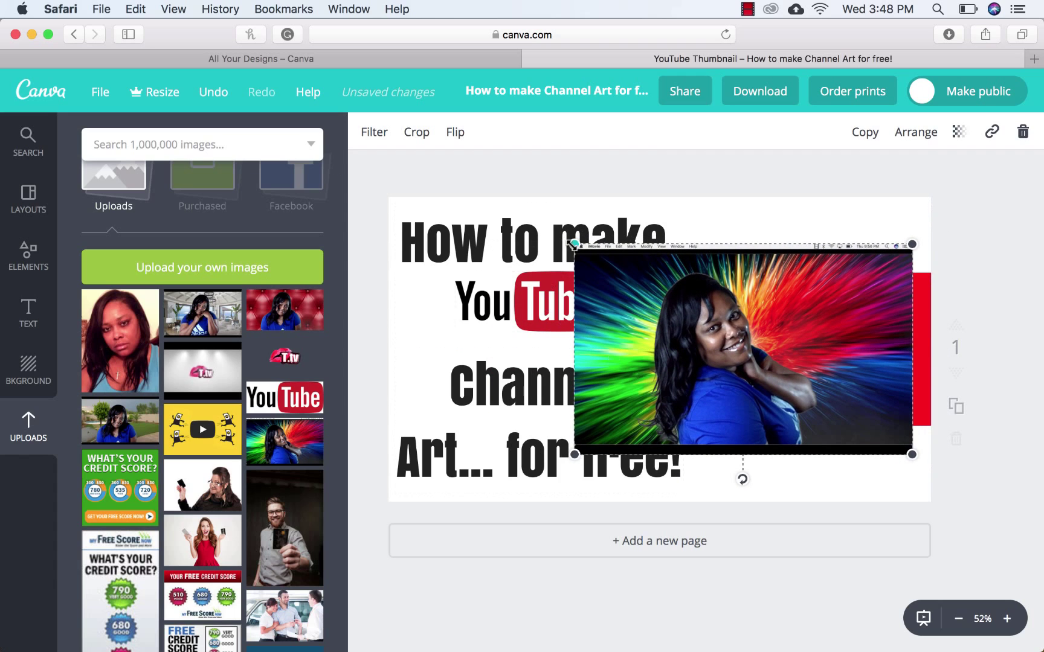
drag(574, 244, 756, 203)
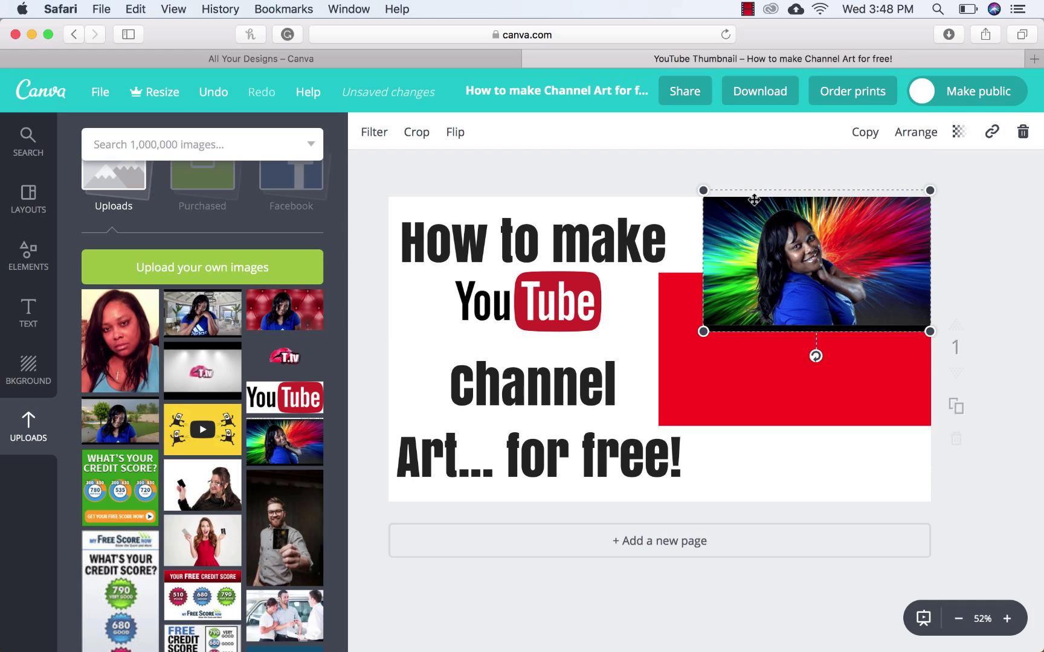
click(762, 475)
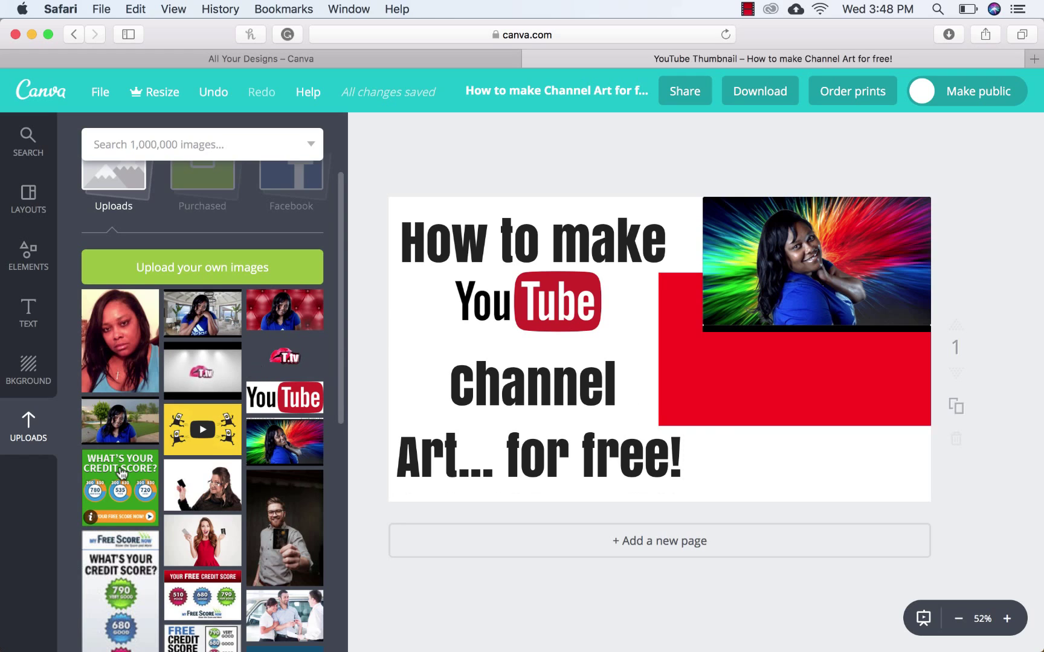
Insert the uploaded blue gradient image and scale it down to fill the page's lower-right corner beside the heading, overlapping the red rectangle
scroll(119, 469, up, 3)
scroll(121, 474, down, 4)
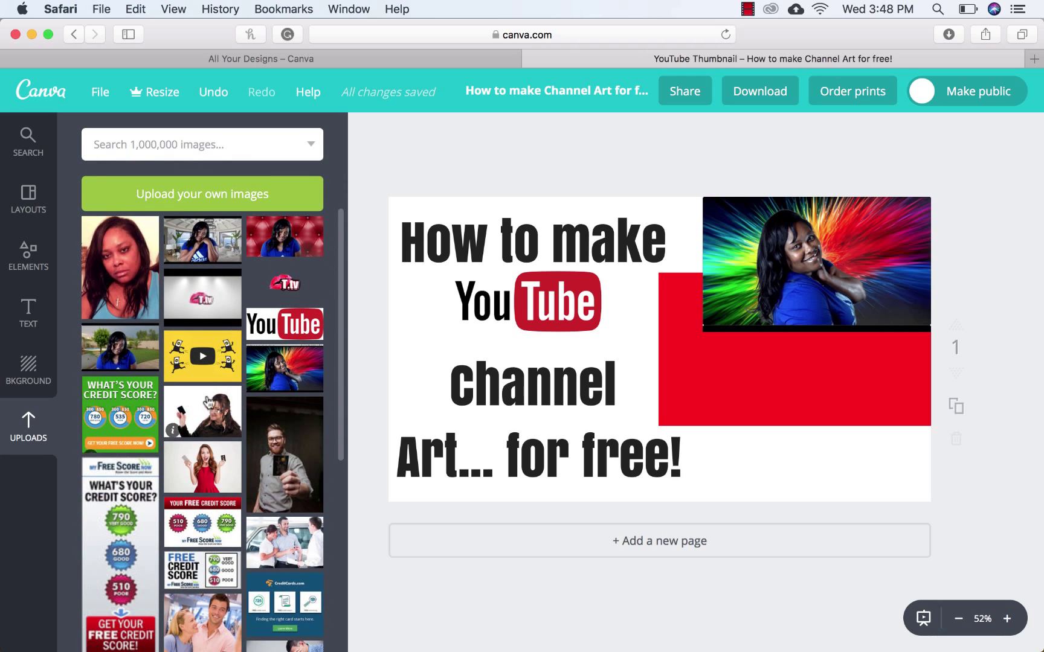
scroll(221, 546, down, 3)
scroll(222, 546, down, 4)
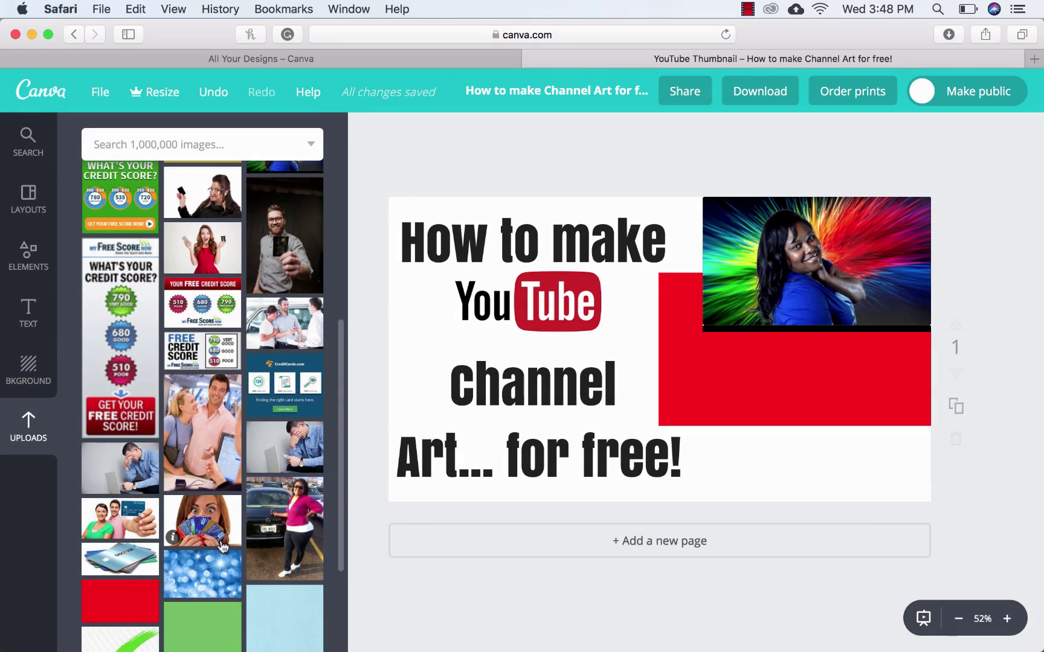
scroll(222, 547, down, 4)
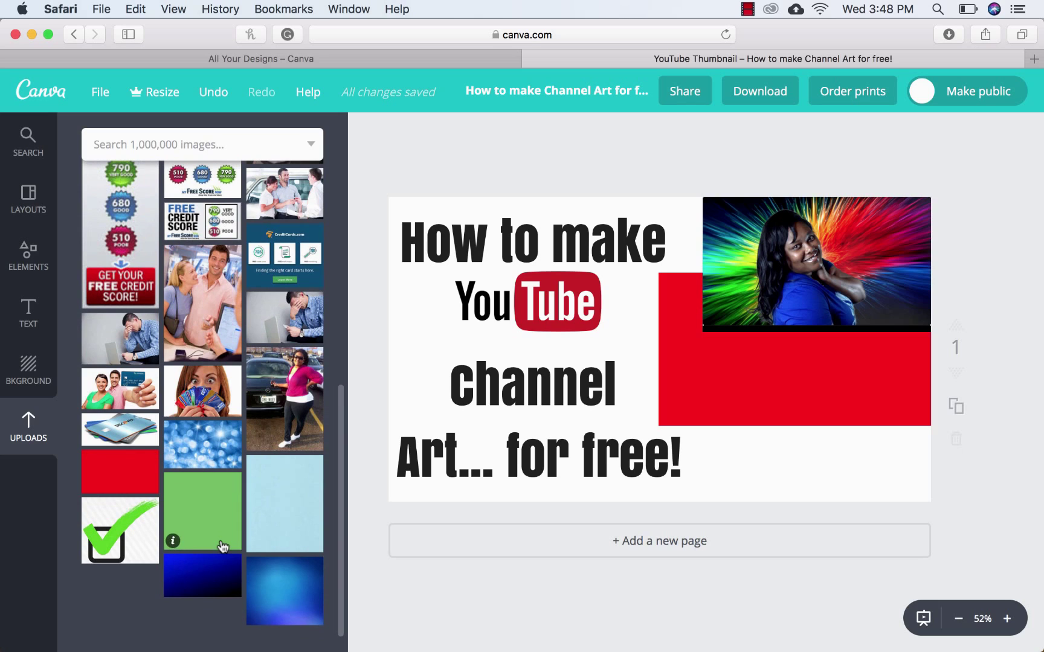
scroll(222, 547, up, 1)
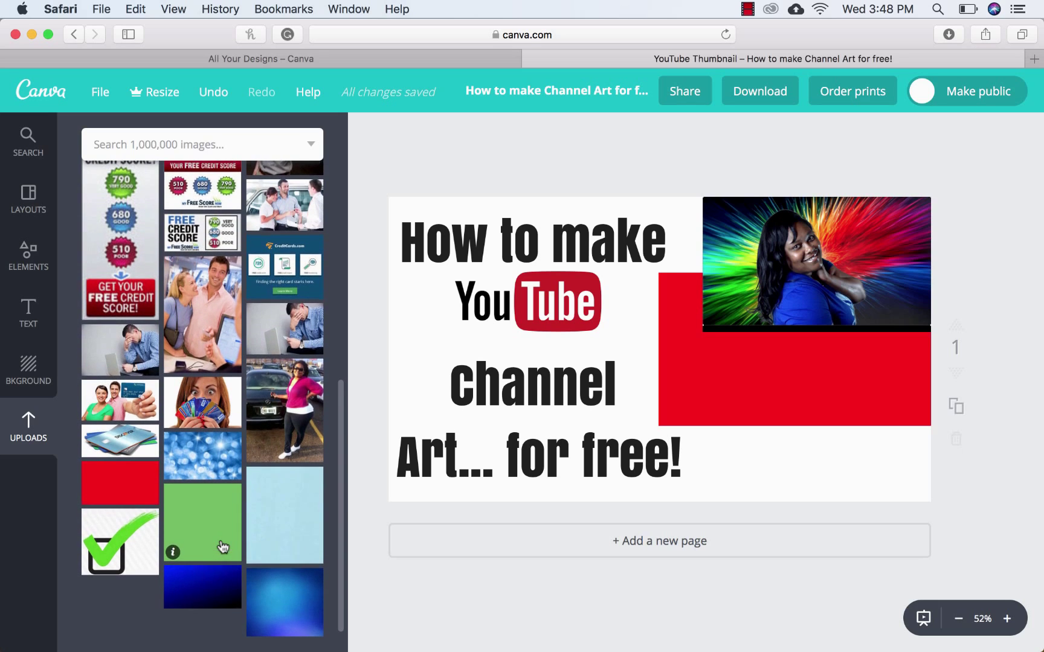
drag(209, 593, 806, 435)
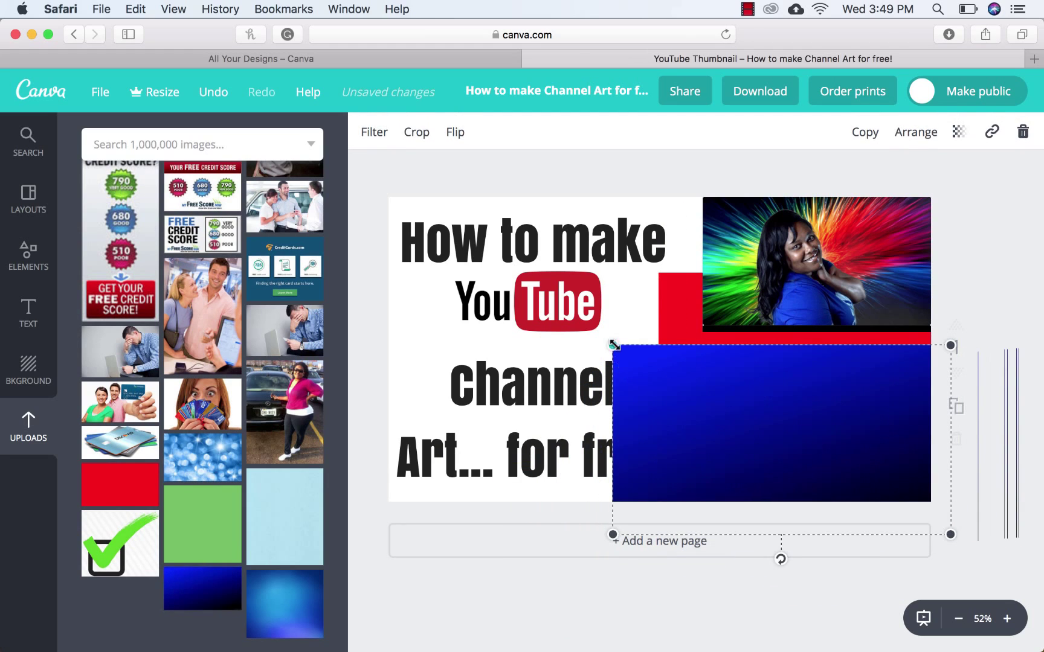
drag(613, 344, 710, 366)
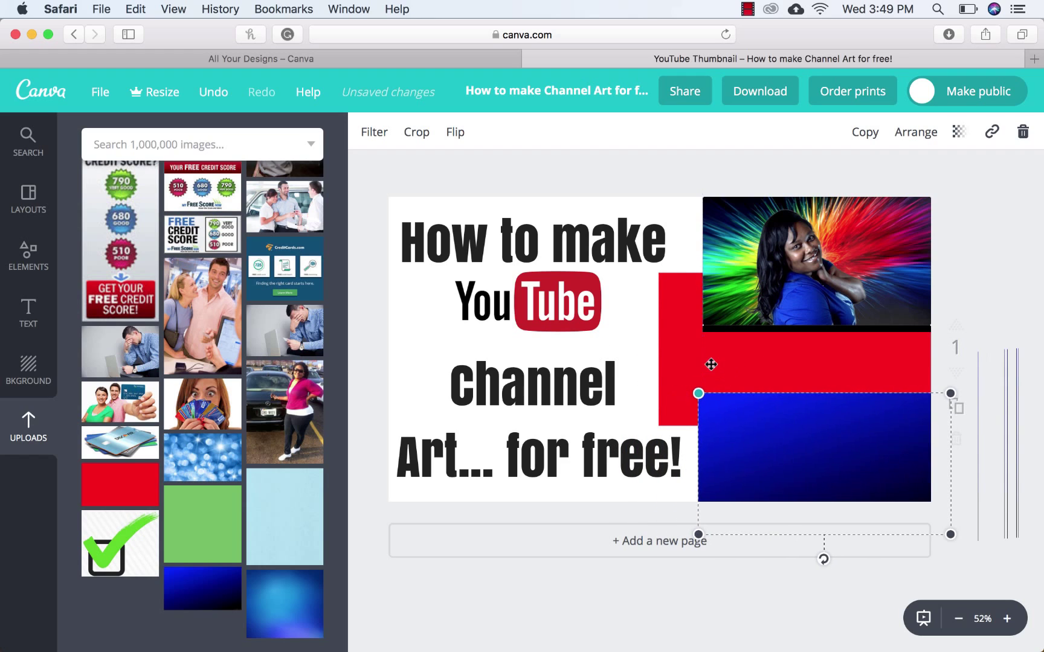
click(776, 381)
drag(794, 448, 795, 444)
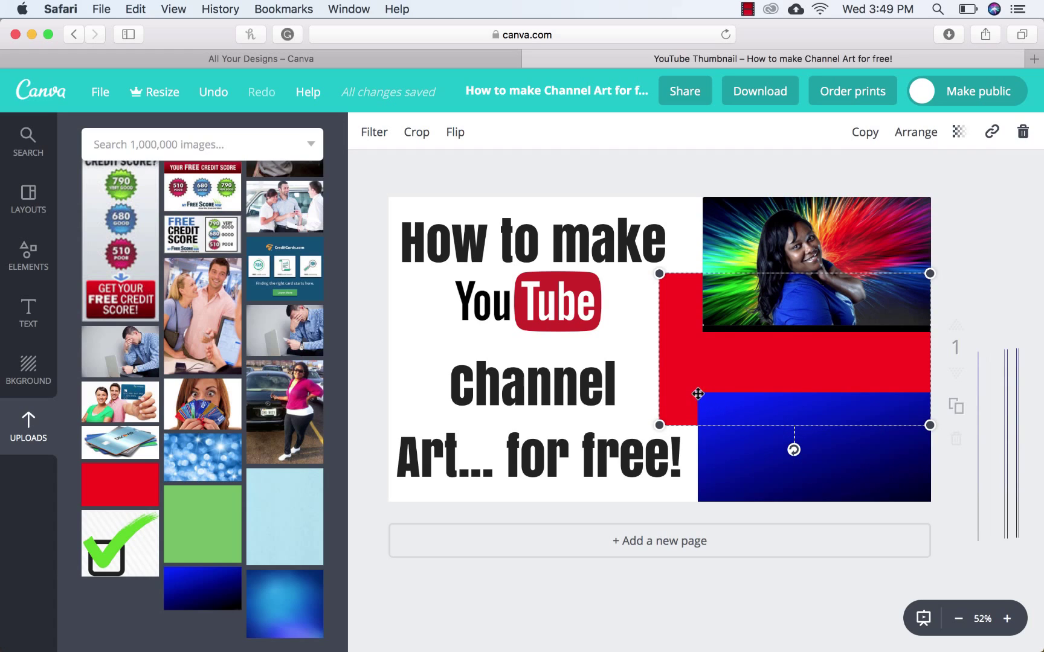
click(981, 265)
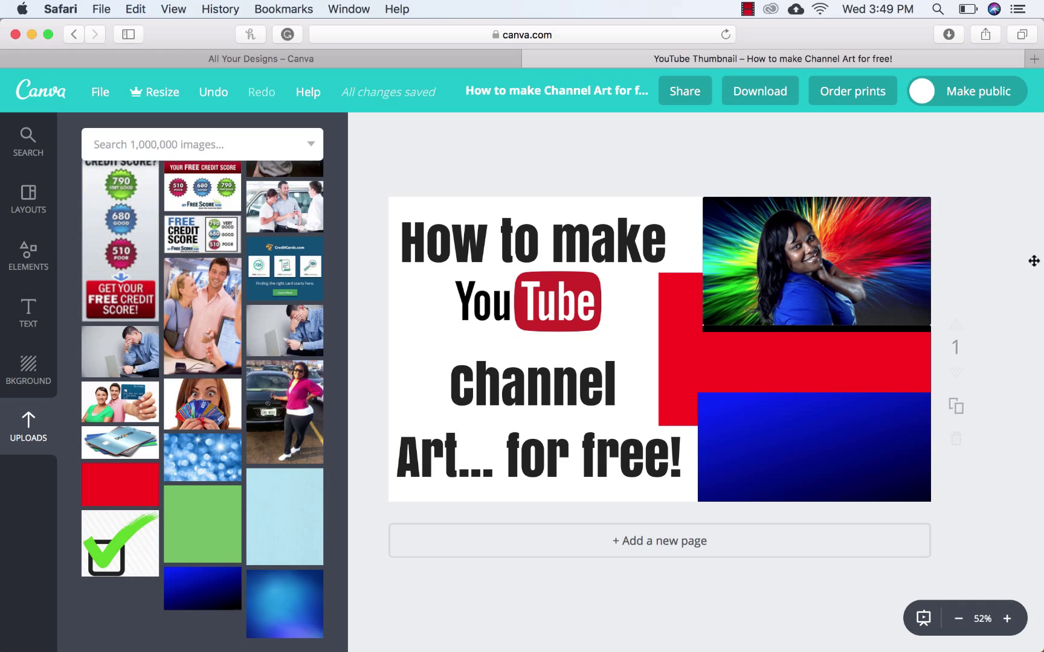
Enlarge the portrait slightly so its inner edge lines up with the blue gradient image below
click(789, 294)
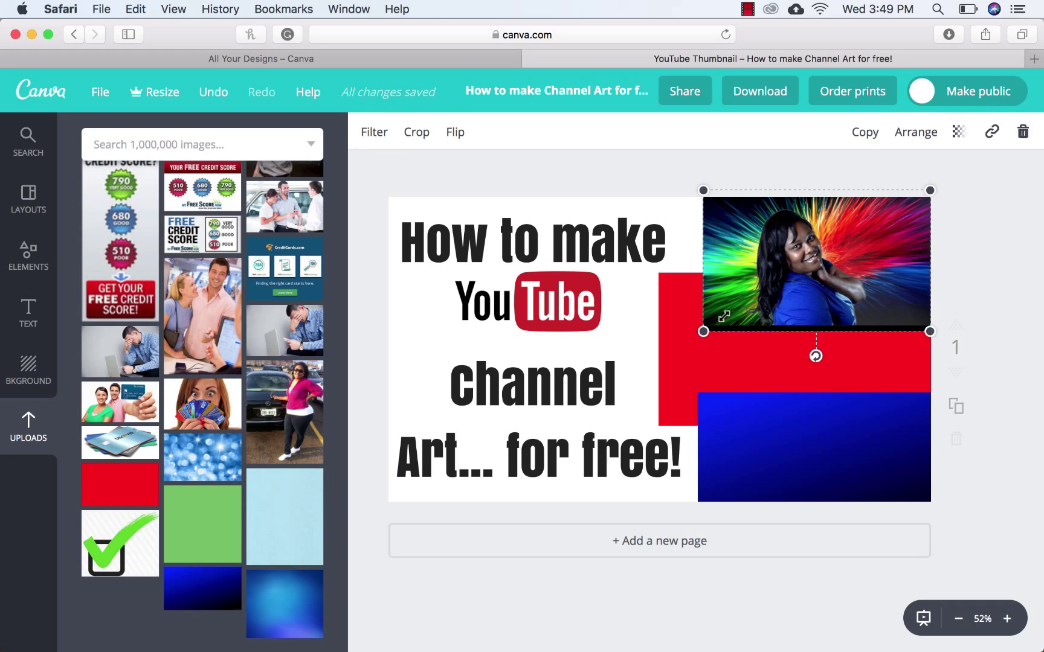
drag(702, 330, 696, 336)
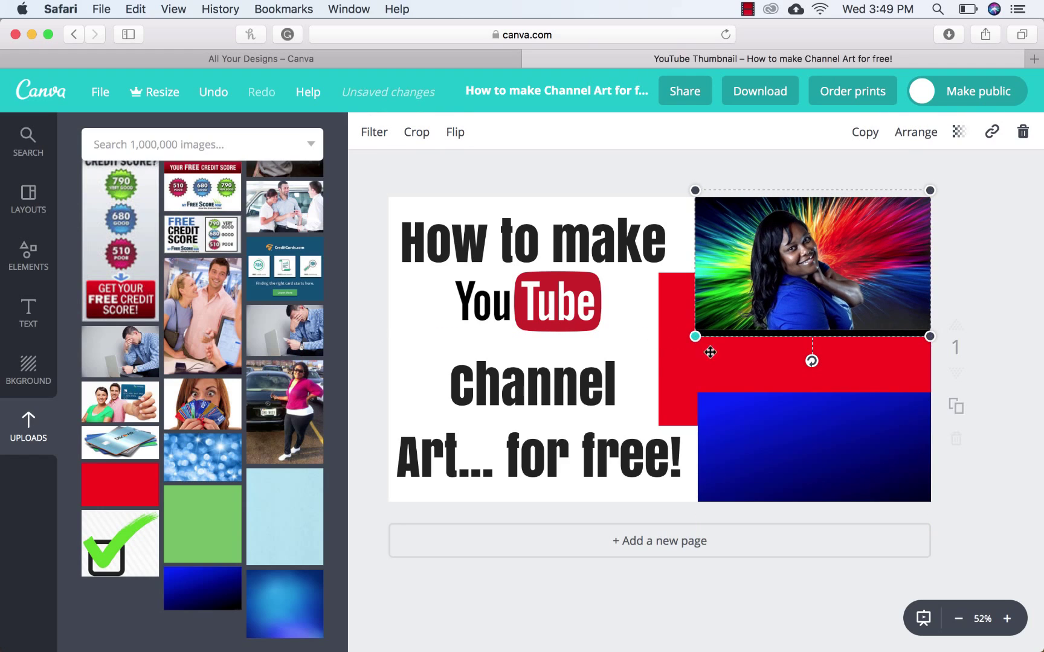
click(622, 345)
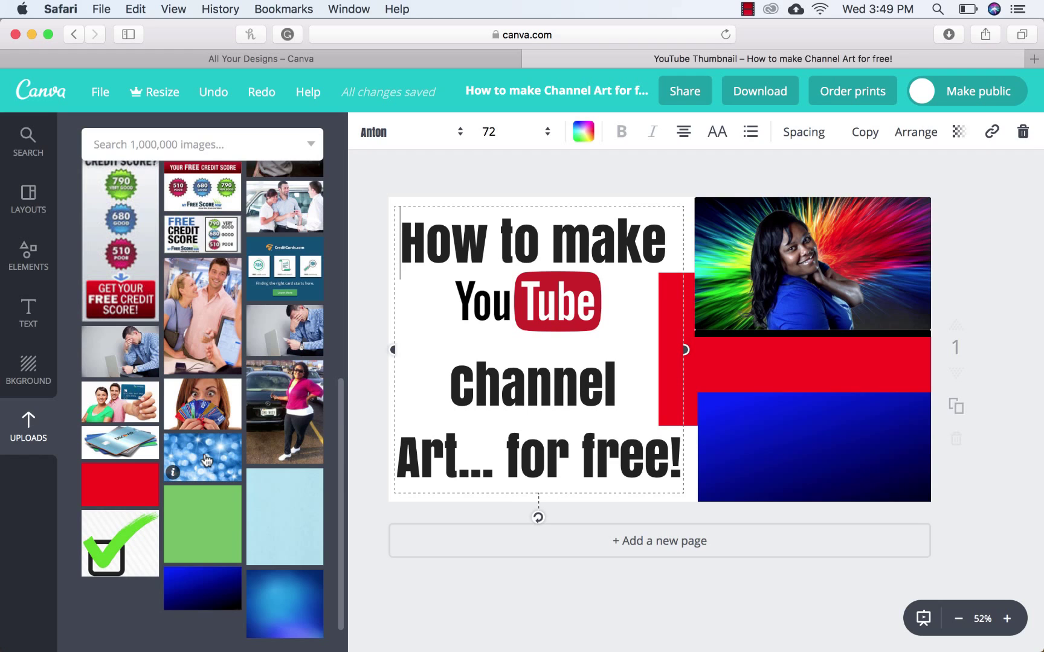
Try the uploaded green check mark image on the page, and remove it
click(103, 550)
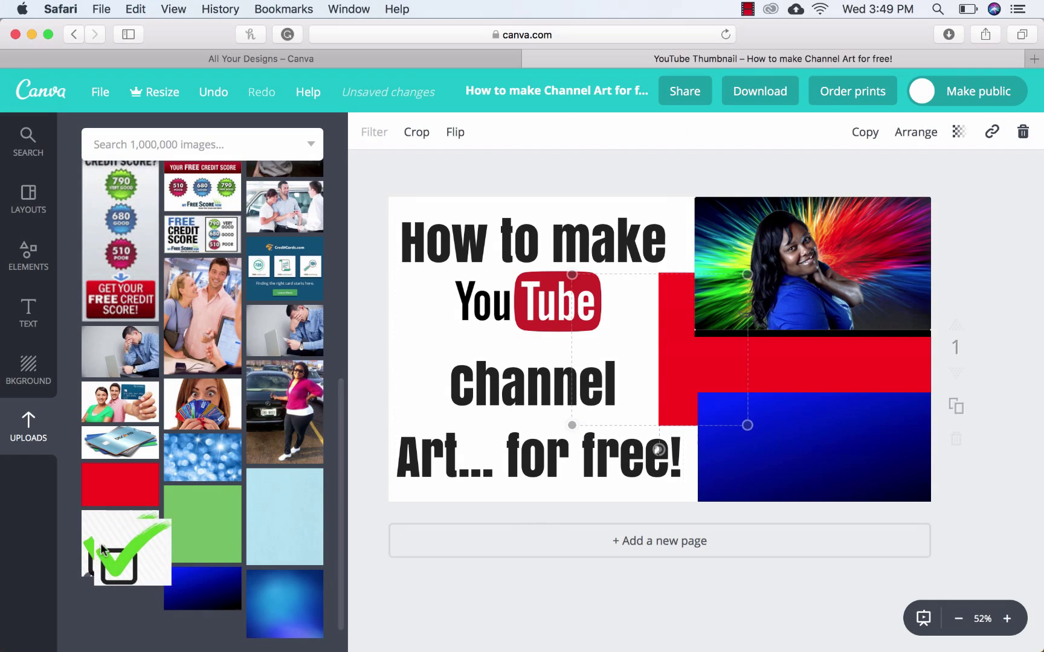
drag(637, 362, 738, 421)
key(Delete)
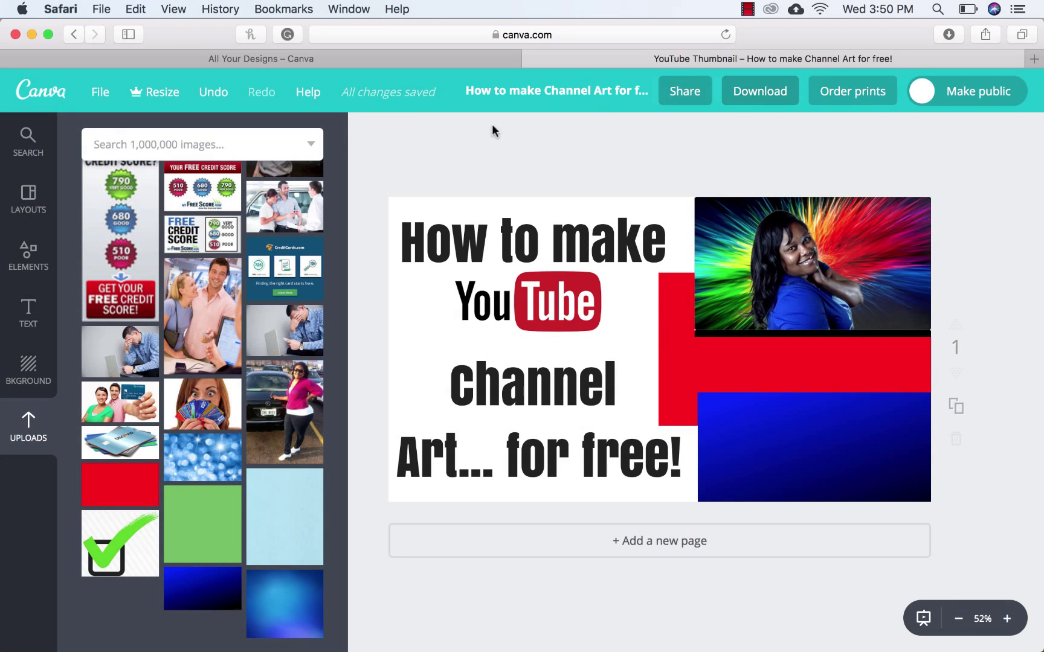
Search the image library for "bling", insert the gold dollar-sign necklace, and place it over the portrait and the red and blue blocks
scroll(252, 348, up, 3)
scroll(251, 346, up, 2)
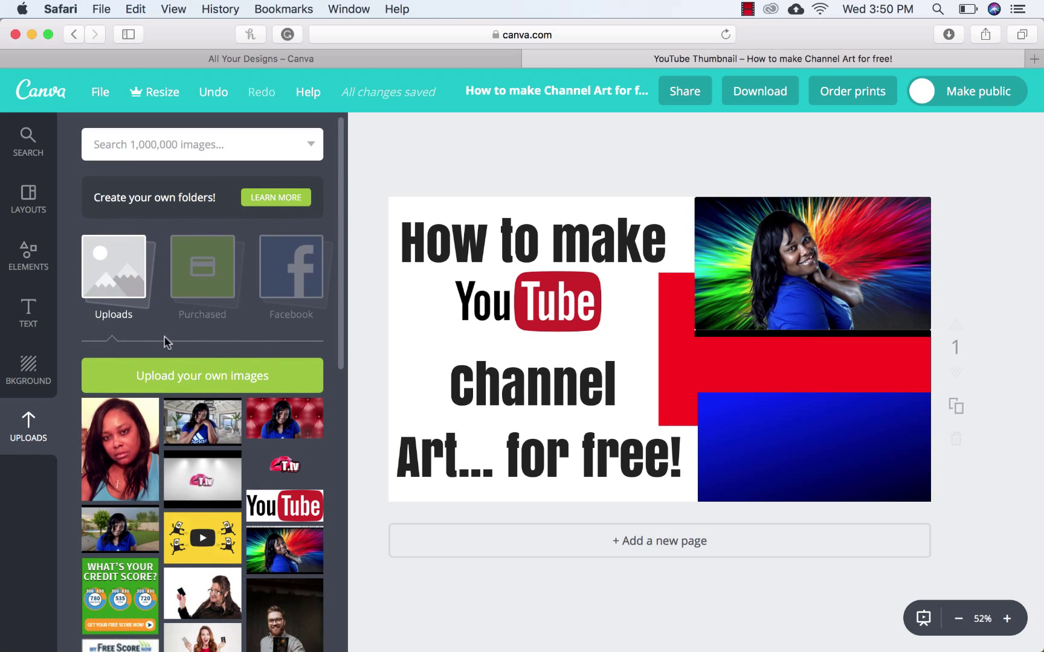
click(178, 150)
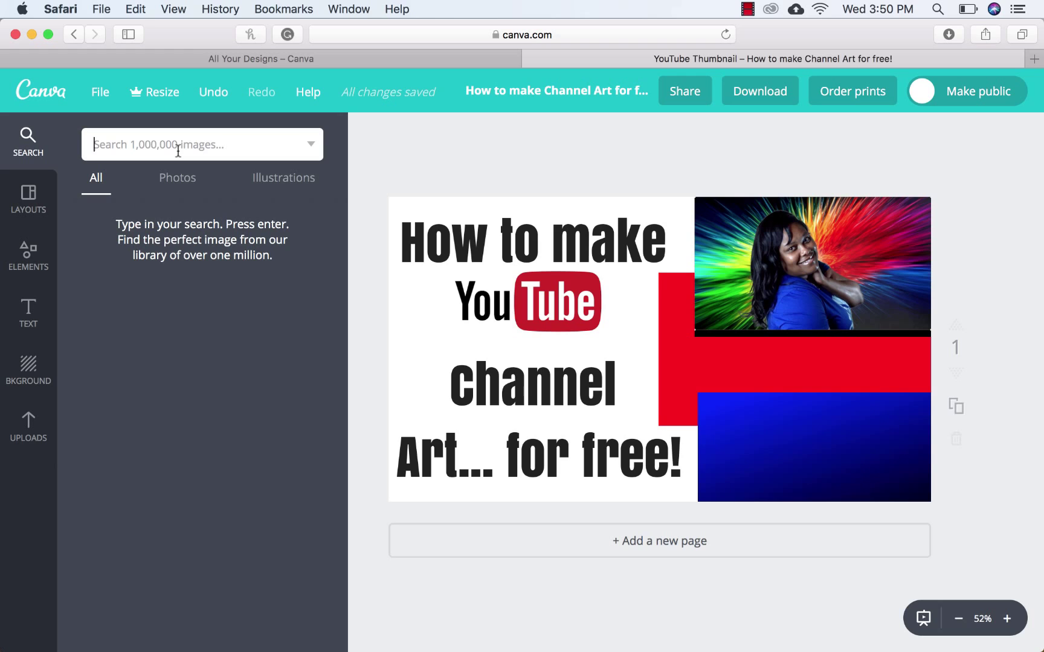
text(bling)
key(Return)
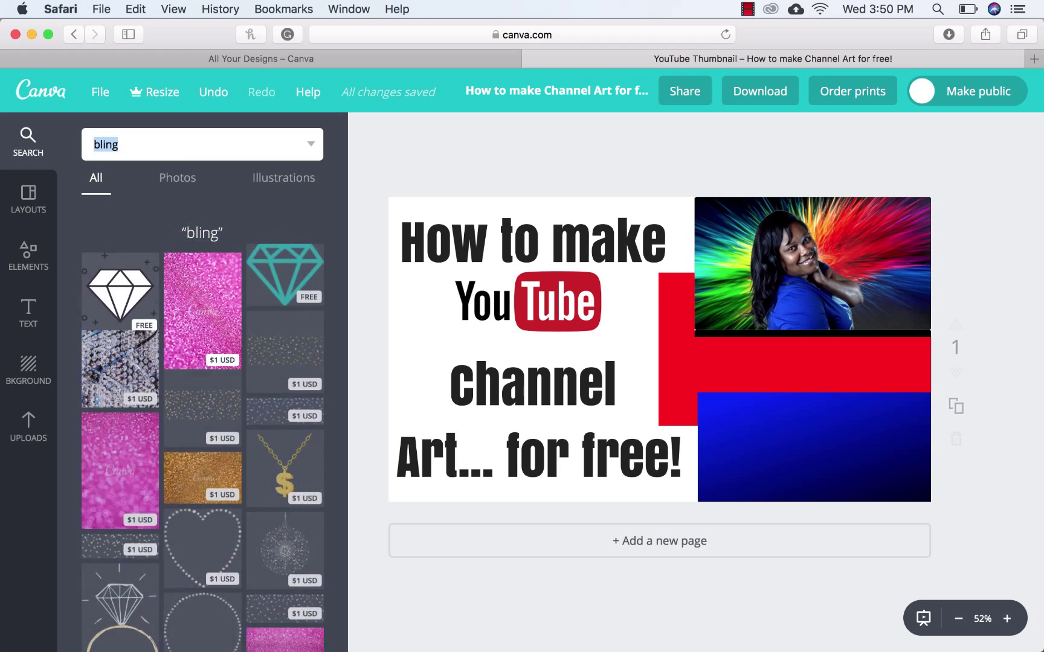
scroll(227, 432, down, 5)
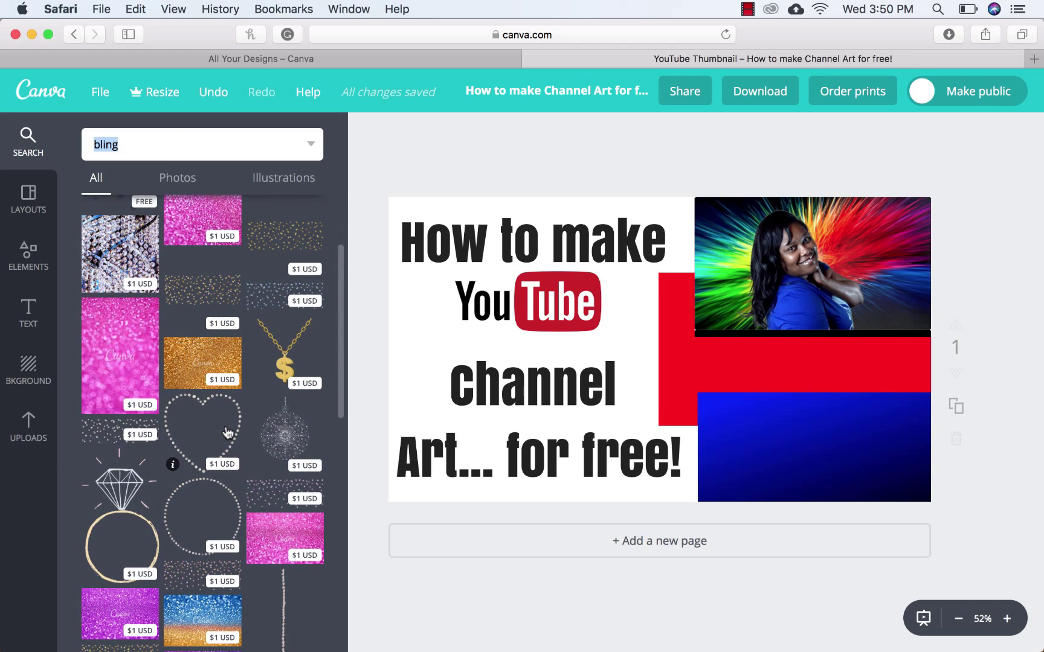
click(294, 372)
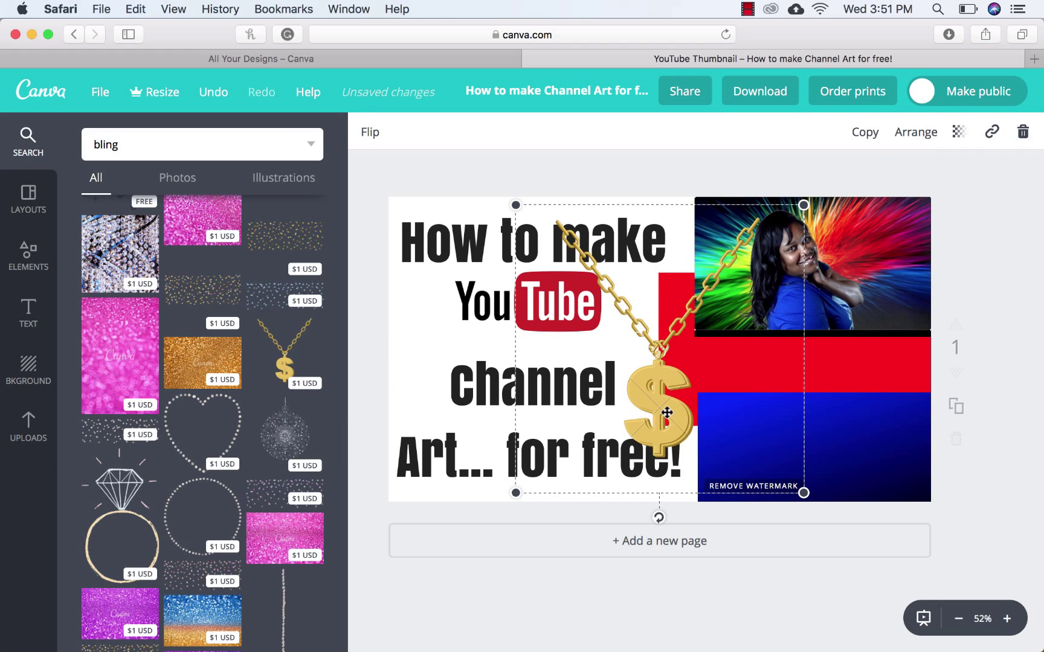
drag(666, 412, 820, 419)
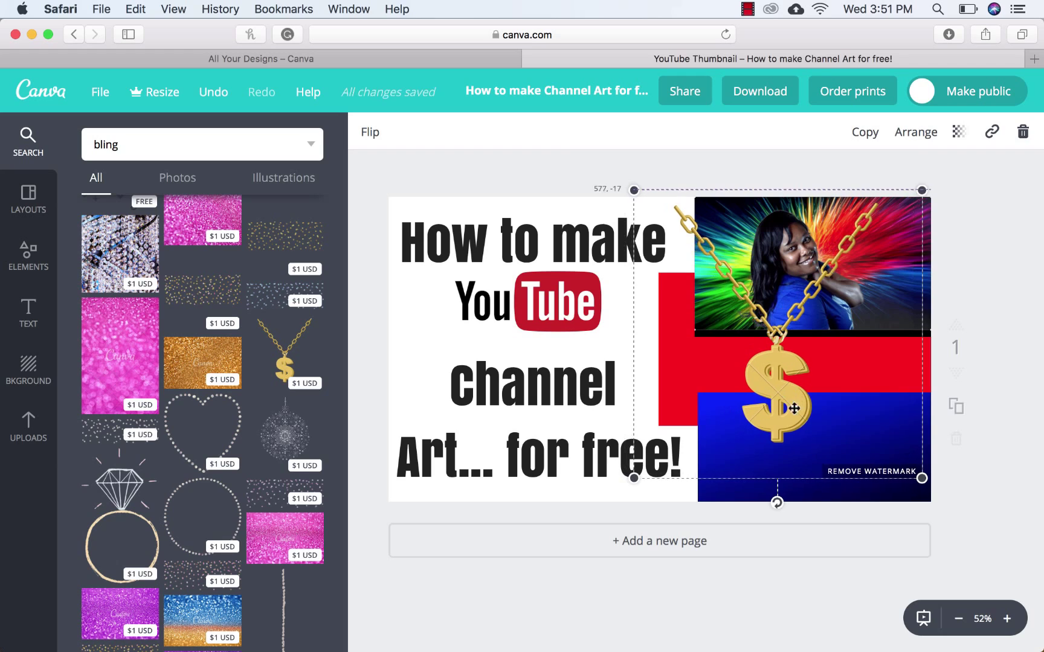
click(601, 585)
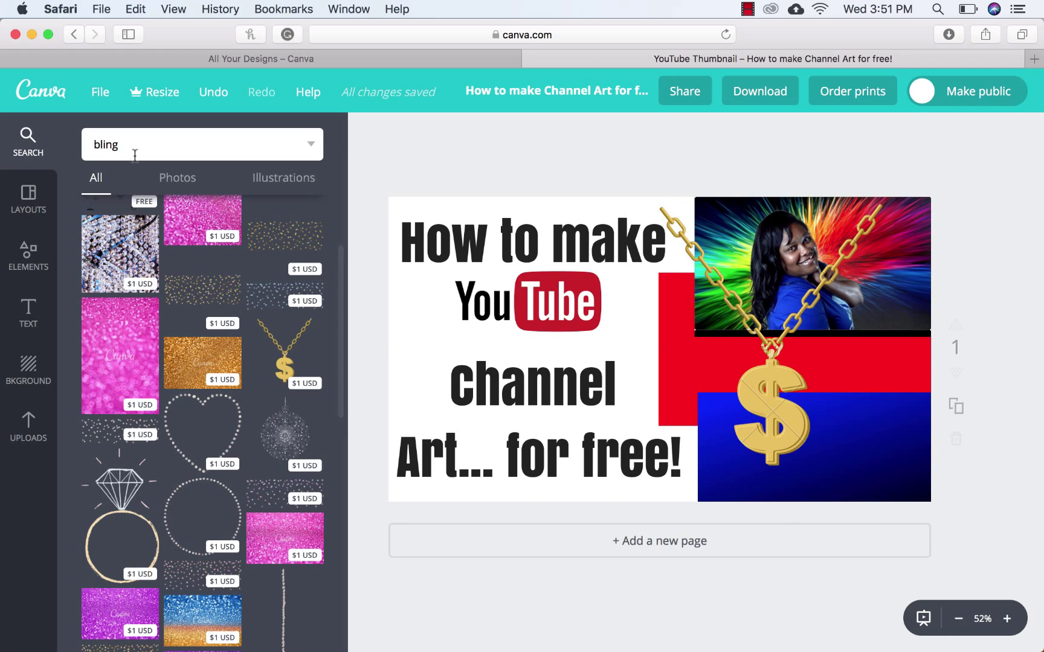
Search the image library for "tea" and browse through the results
mouse_move(120, 151)
mouse_down()
mouse_move(88, 144)
mouse_move(134, 143)
mouse_up()
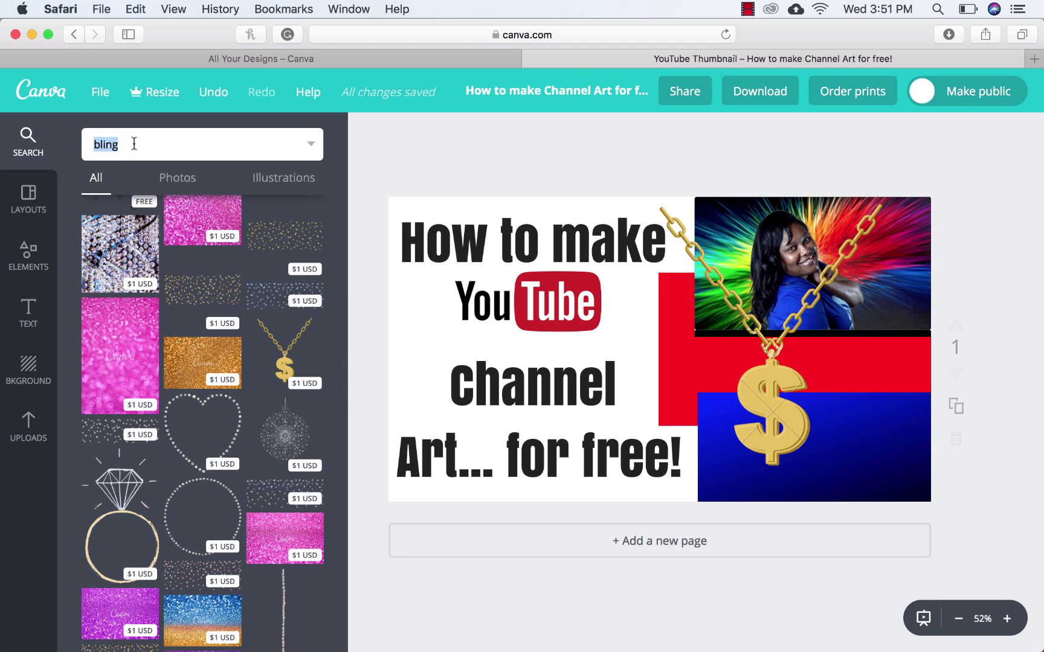
text(tea)
key(Return)
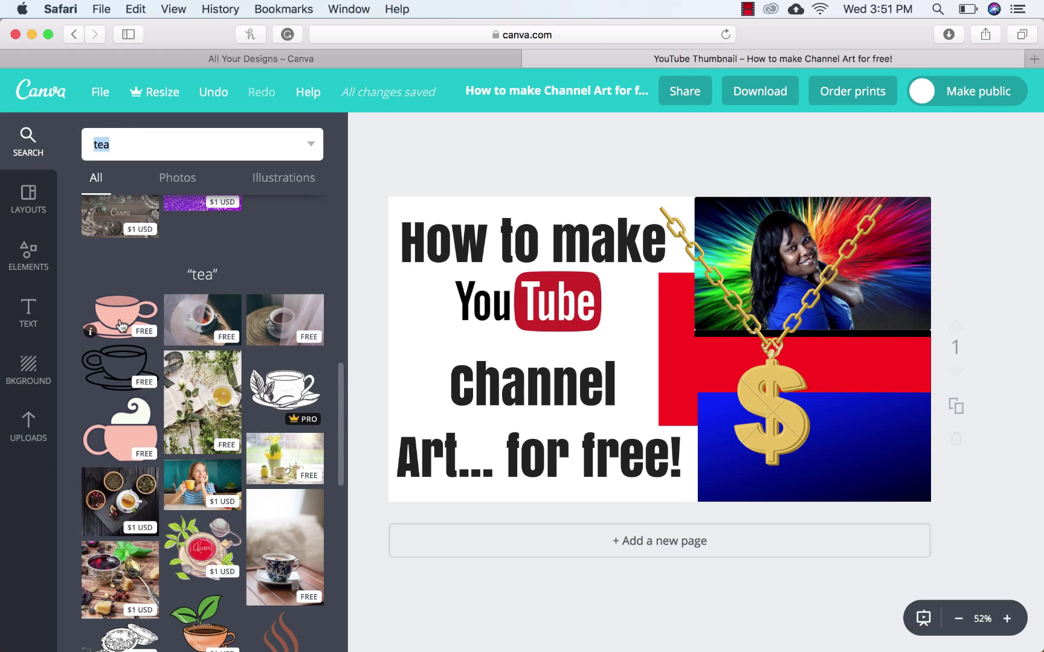
scroll(122, 326, down, 3)
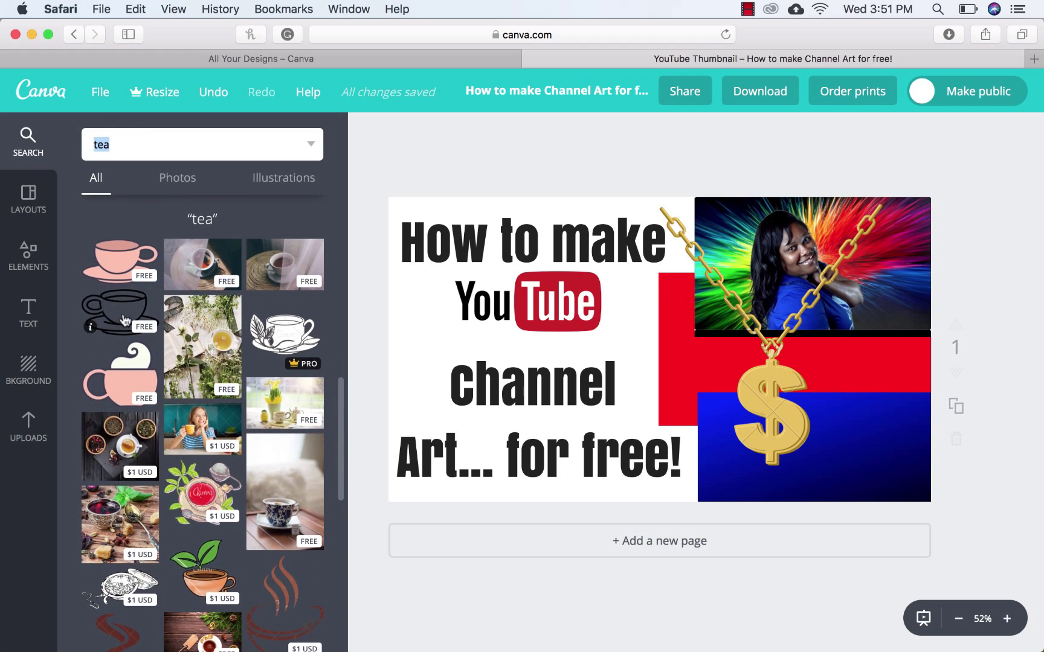
scroll(124, 318, down, 5)
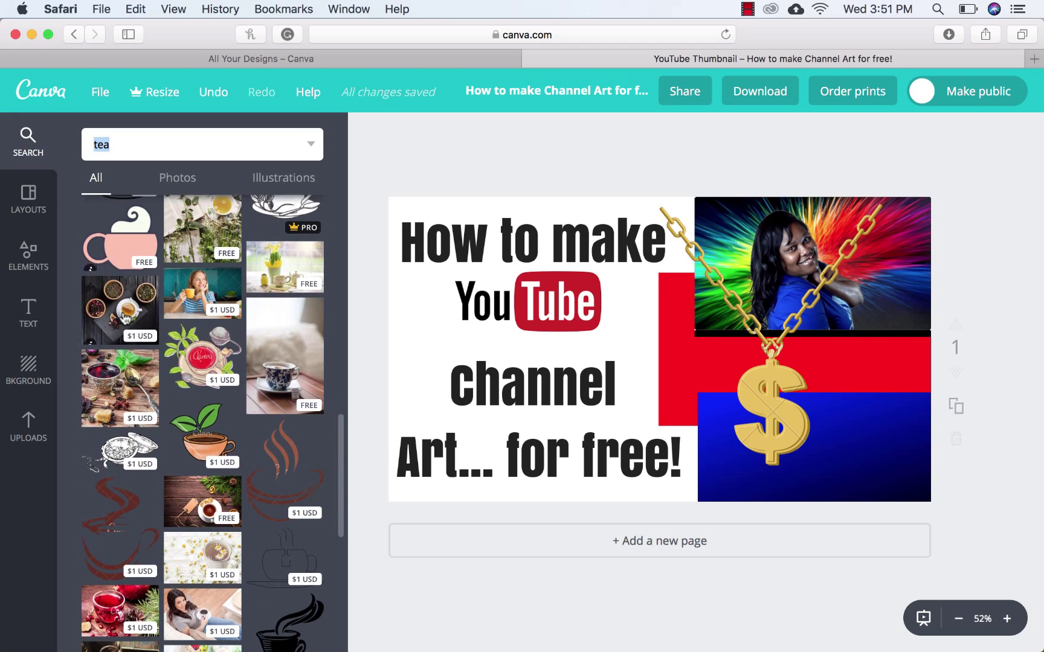
scroll(174, 486, down, 12)
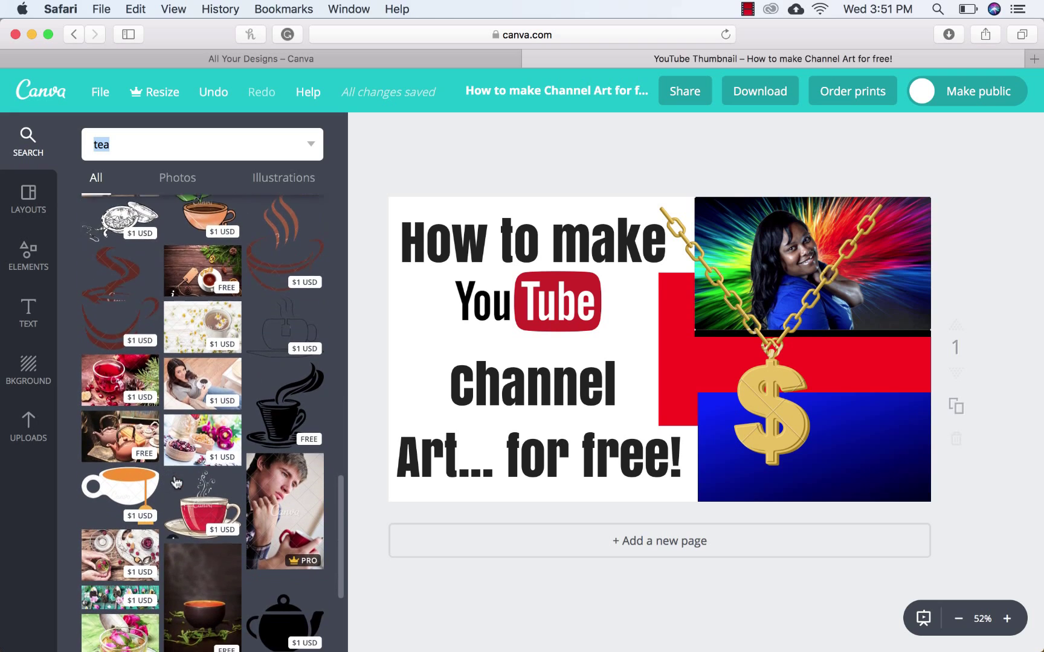